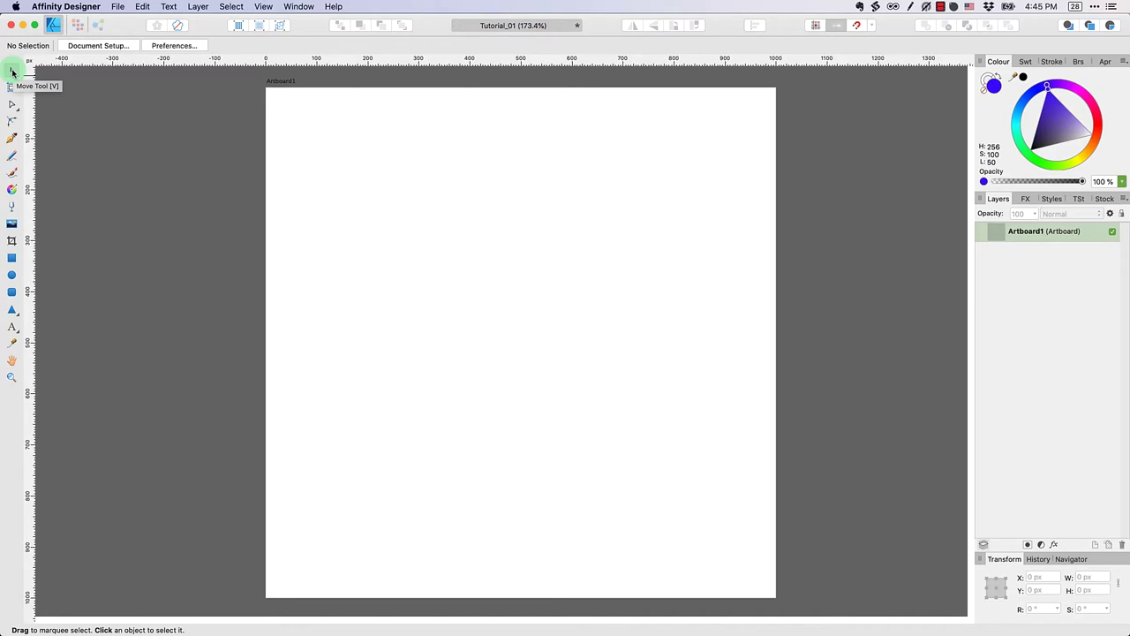
- Select Artboard1 and pan the view slightly to the right around it
click(475, 216)
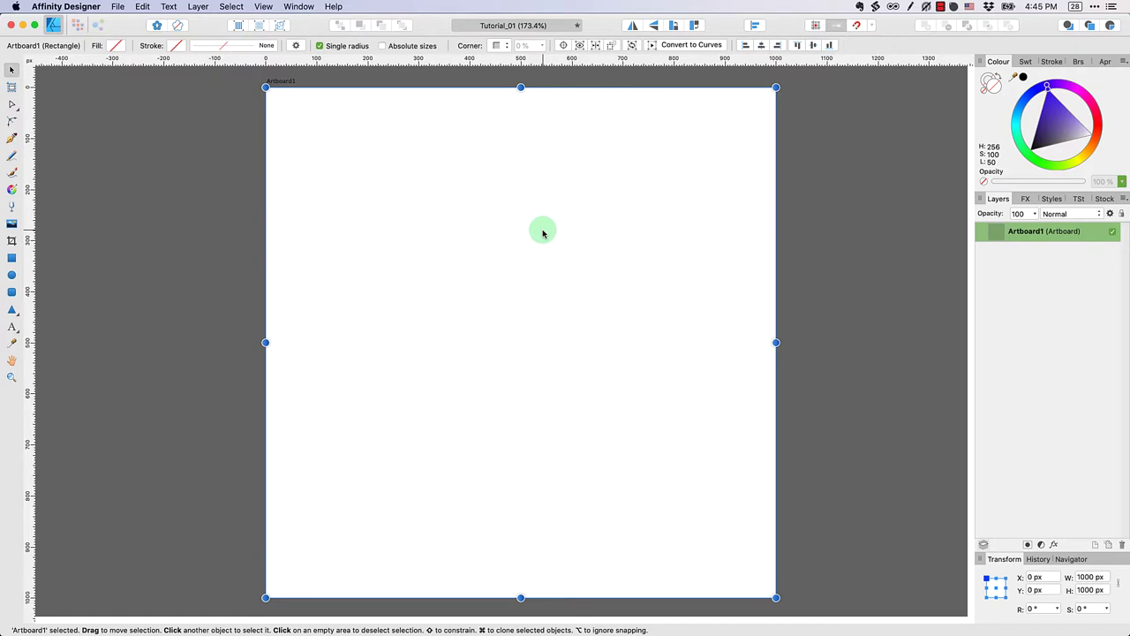
key(space)
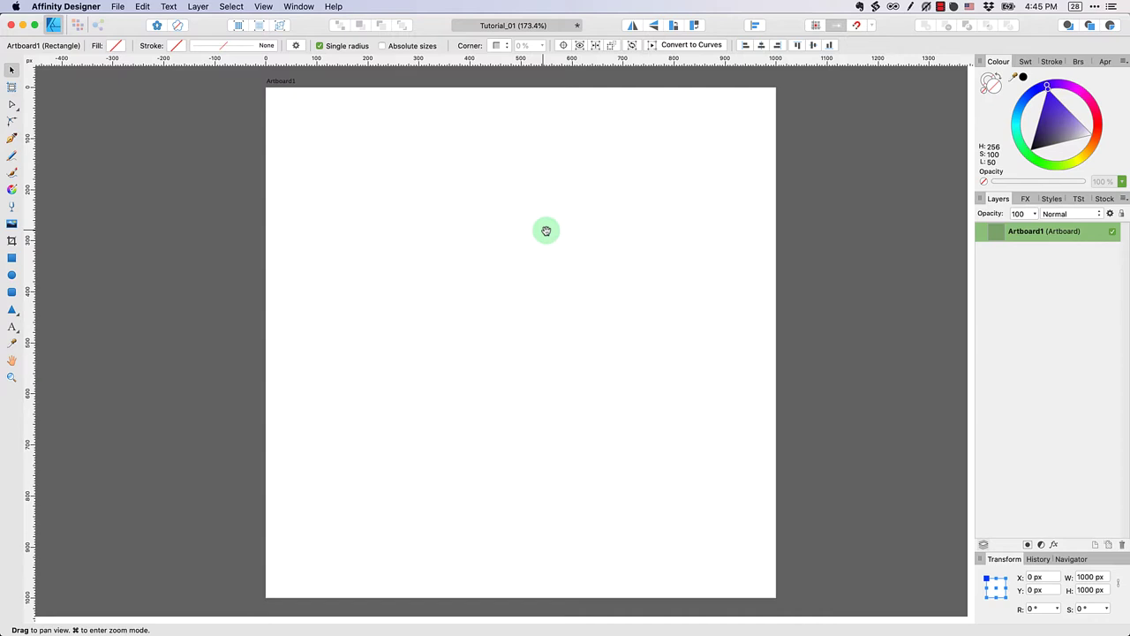
mouse_move(546, 231)
mouse_down()
mouse_move(323, 233)
mouse_move(703, 227)
mouse_move(366, 237)
mouse_move(638, 327)
mouse_move(490, 166)
mouse_move(502, 286)
mouse_move(618, 232)
mouse_move(590, 249)
mouse_move(564, 53)
mouse_move(522, 341)
mouse_move(341, 290)
mouse_move(533, 219)
mouse_move(591, 232)
mouse_move(557, 228)
mouse_up()
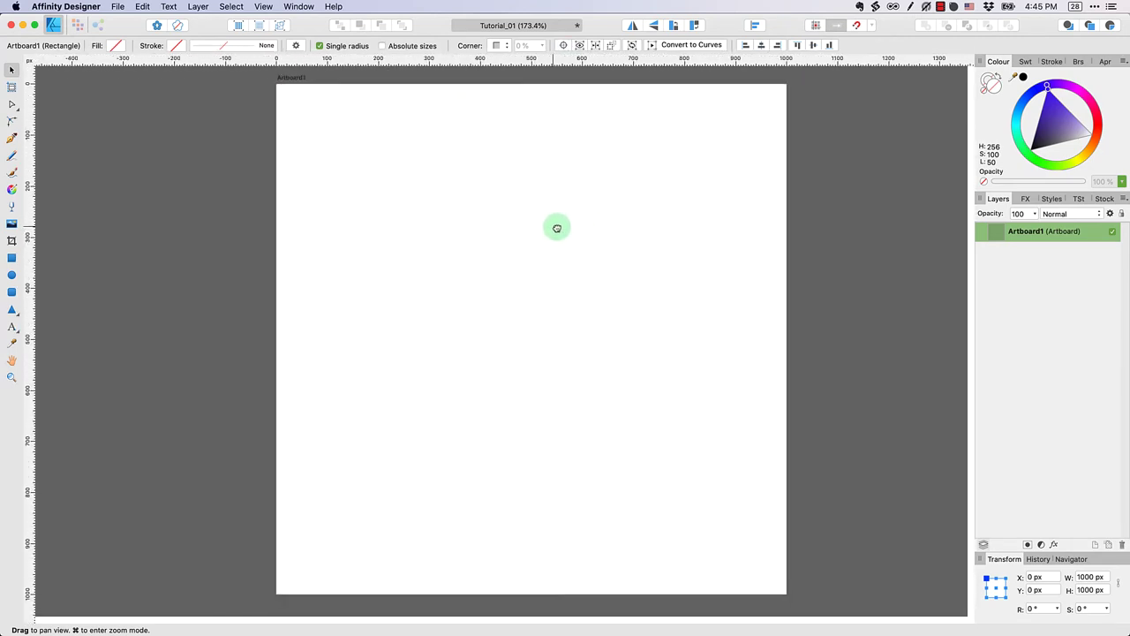
click(557, 230)
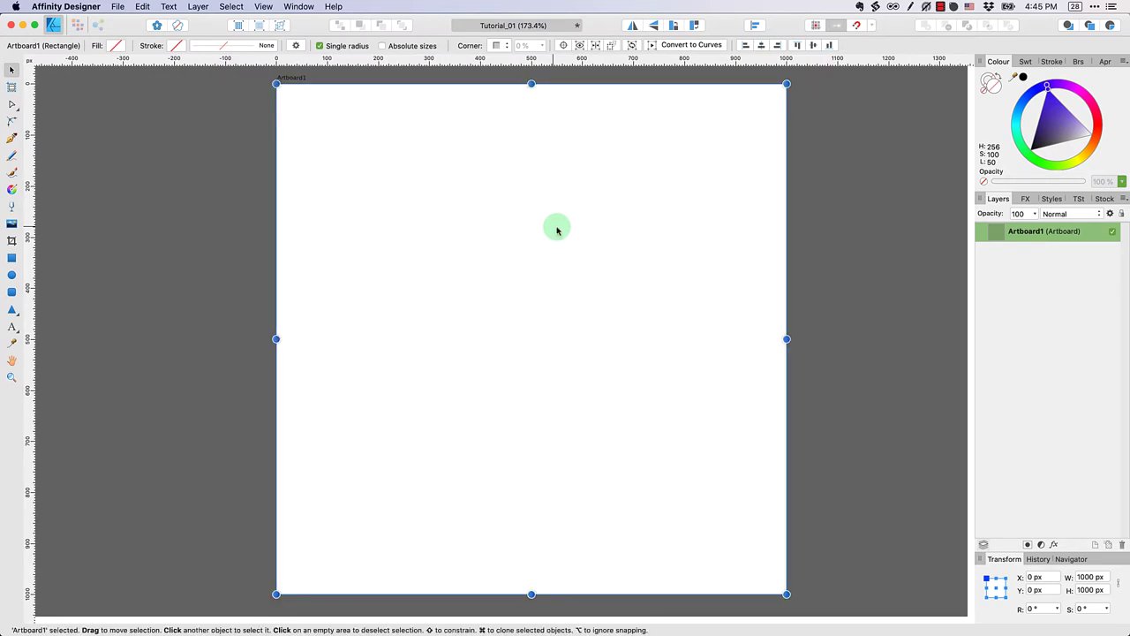
click(10, 73)
click(431, 170)
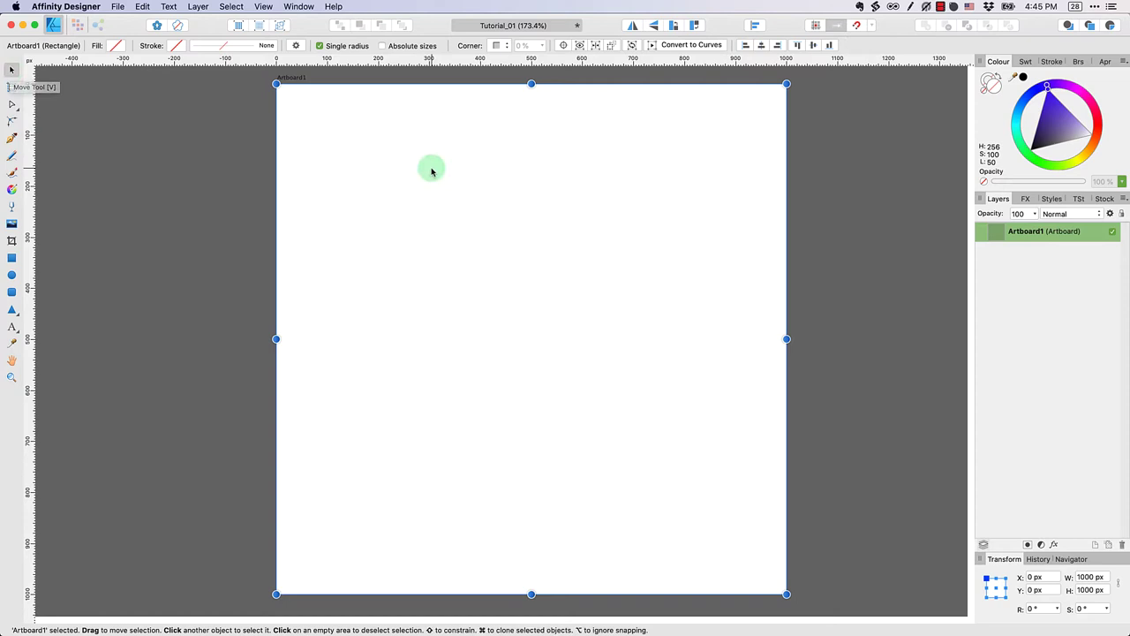
click(11, 364)
mouse_move(570, 288)
mouse_down()
mouse_move(486, 290)
mouse_move(612, 285)
mouse_move(386, 292)
mouse_move(732, 295)
mouse_move(386, 298)
mouse_move(727, 314)
mouse_move(709, 292)
mouse_move(580, 291)
mouse_up()
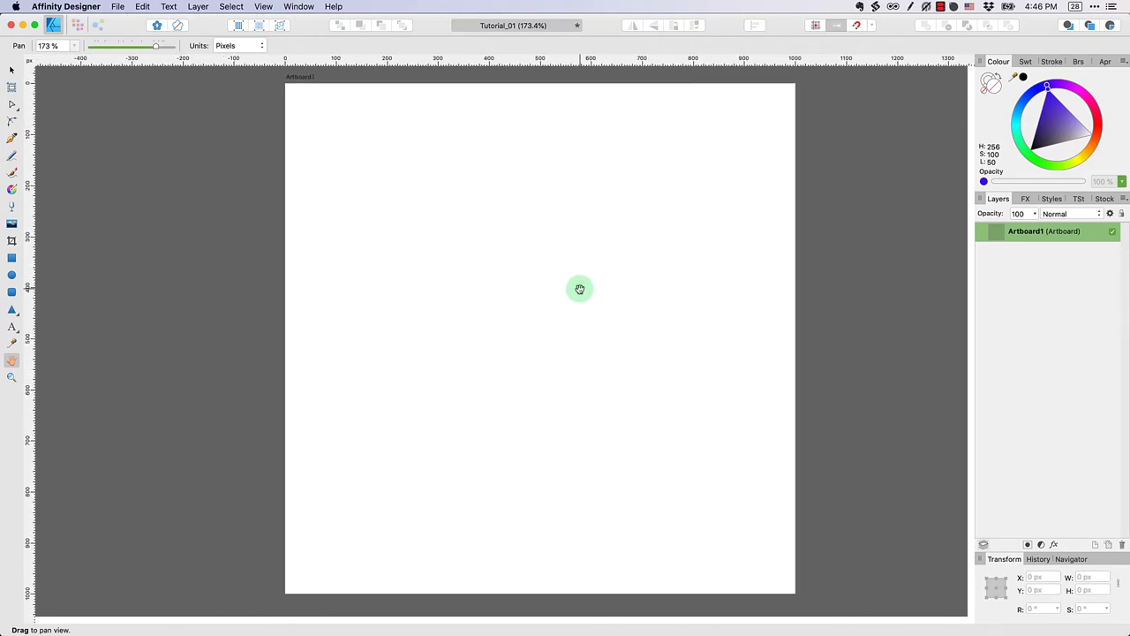
key(v)
click(580, 292)
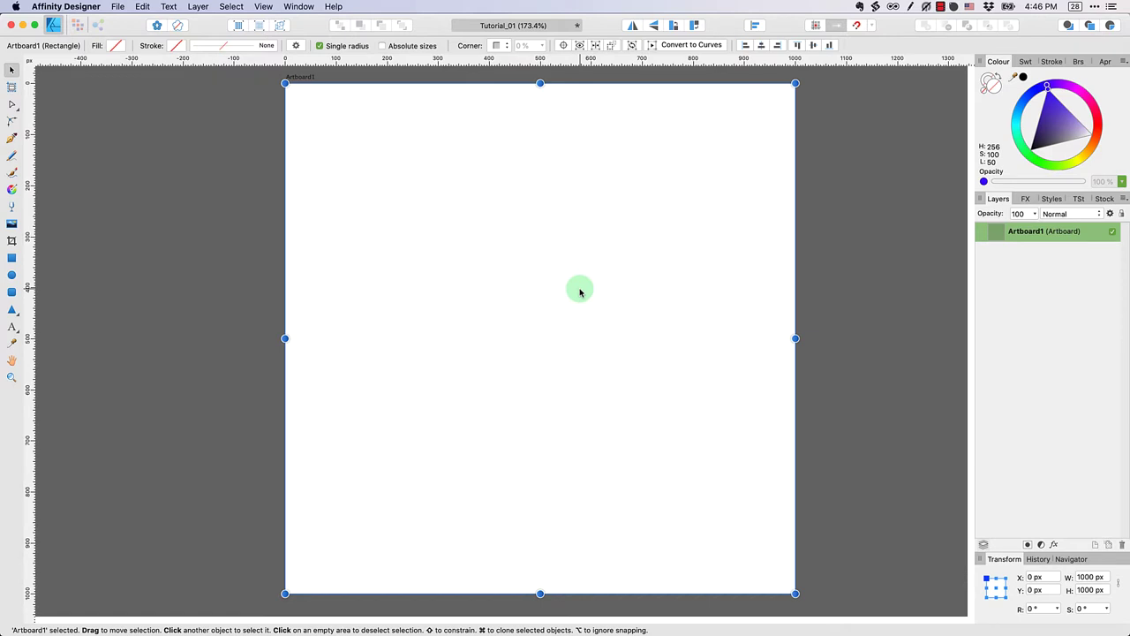
key(space)
mouse_move(578, 287)
mouse_down()
mouse_move(469, 386)
mouse_move(394, 310)
mouse_move(559, 289)
mouse_up()
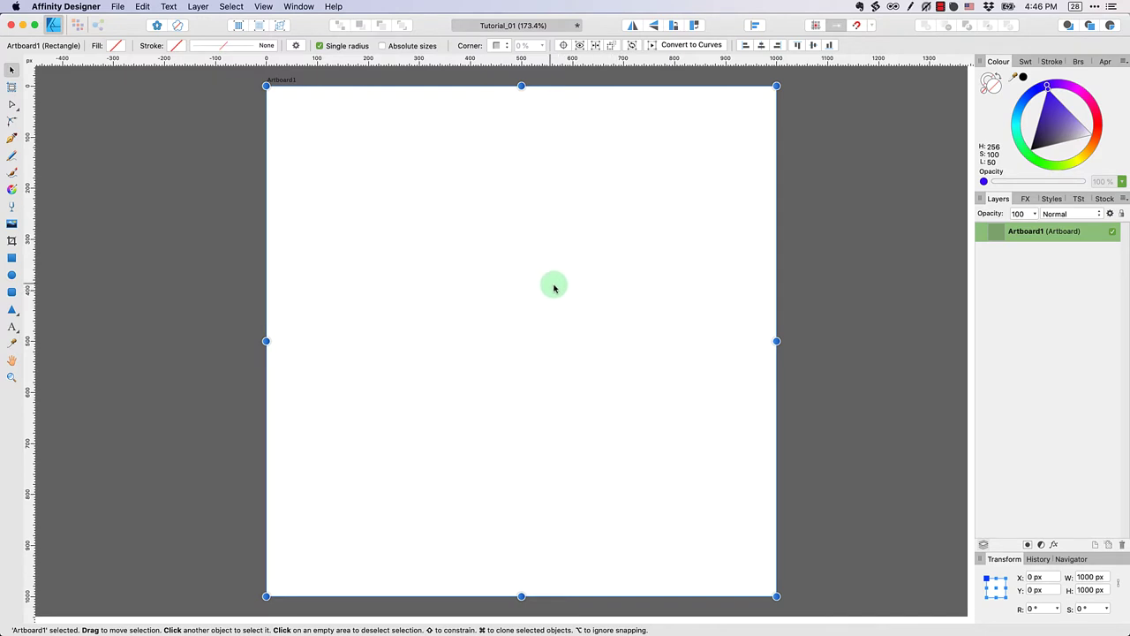
- Zoom in and out on the artboard with the scroll wheel
click(539, 280)
scroll(538, 280, down, 1)
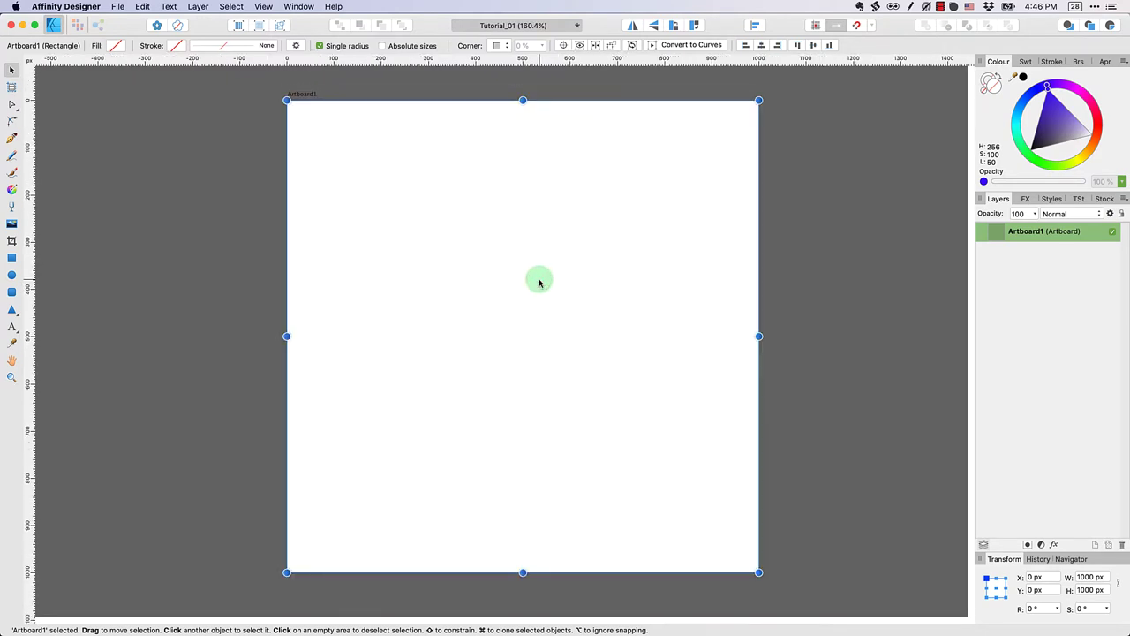
scroll(540, 281, down, 5)
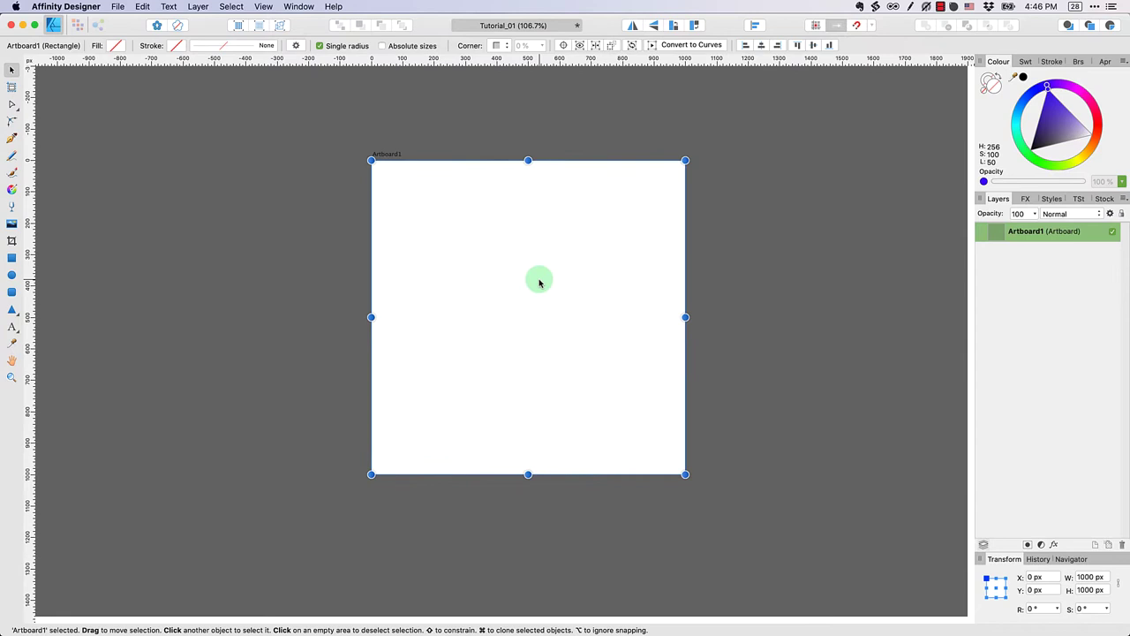
scroll(540, 282, up, 5)
scroll(541, 283, down, 5)
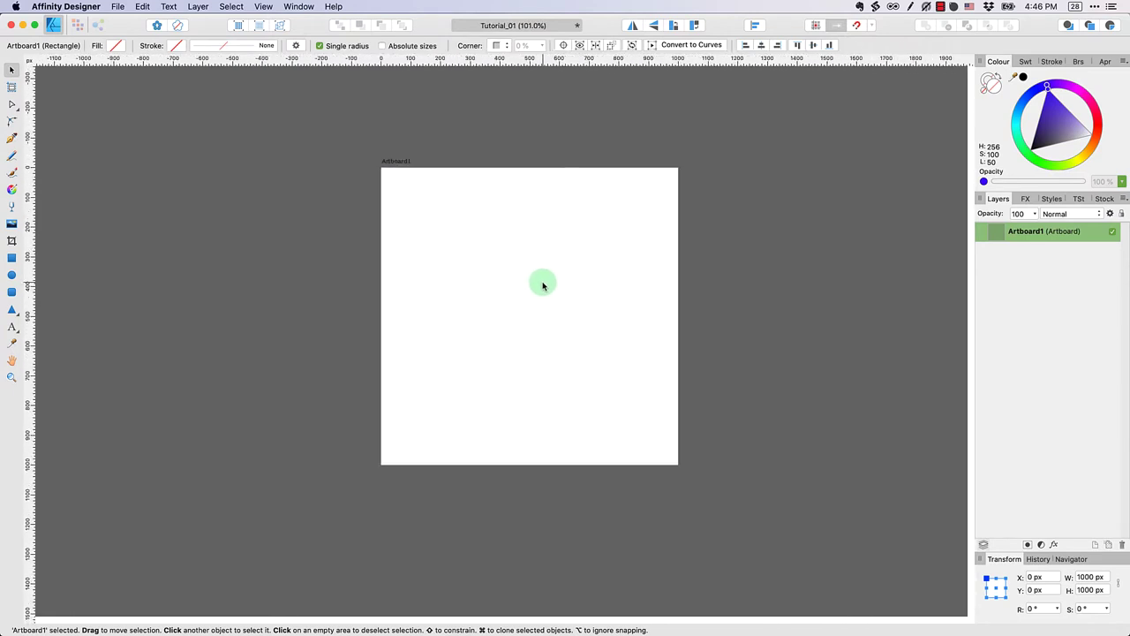
scroll(543, 284, up, 6)
scroll(544, 285, down, 3)
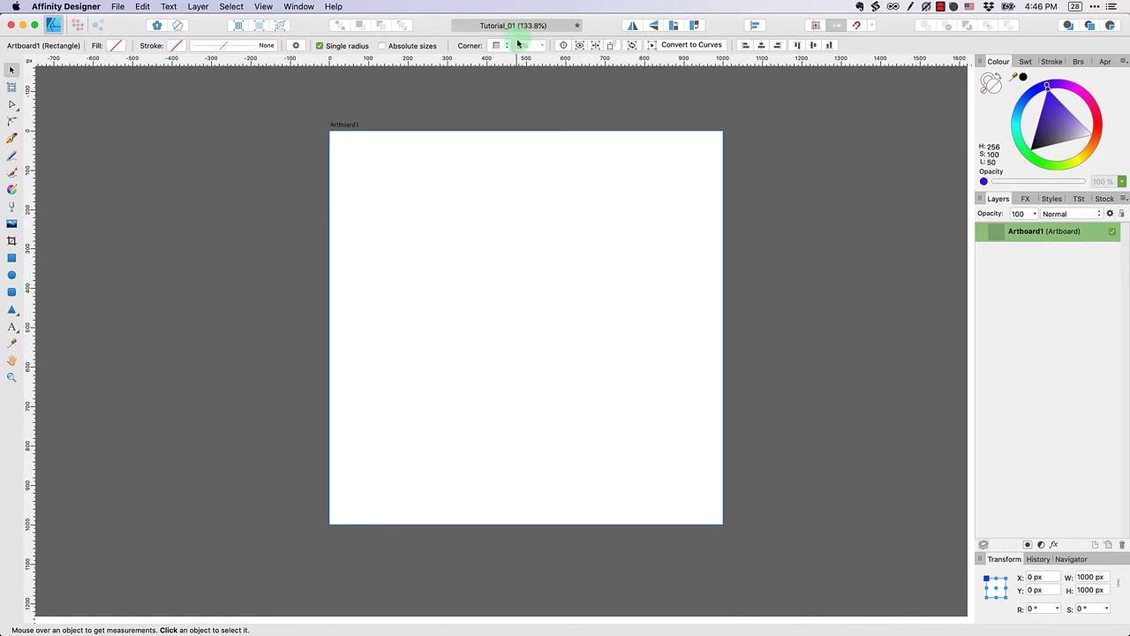
scroll(555, 246, down, 8)
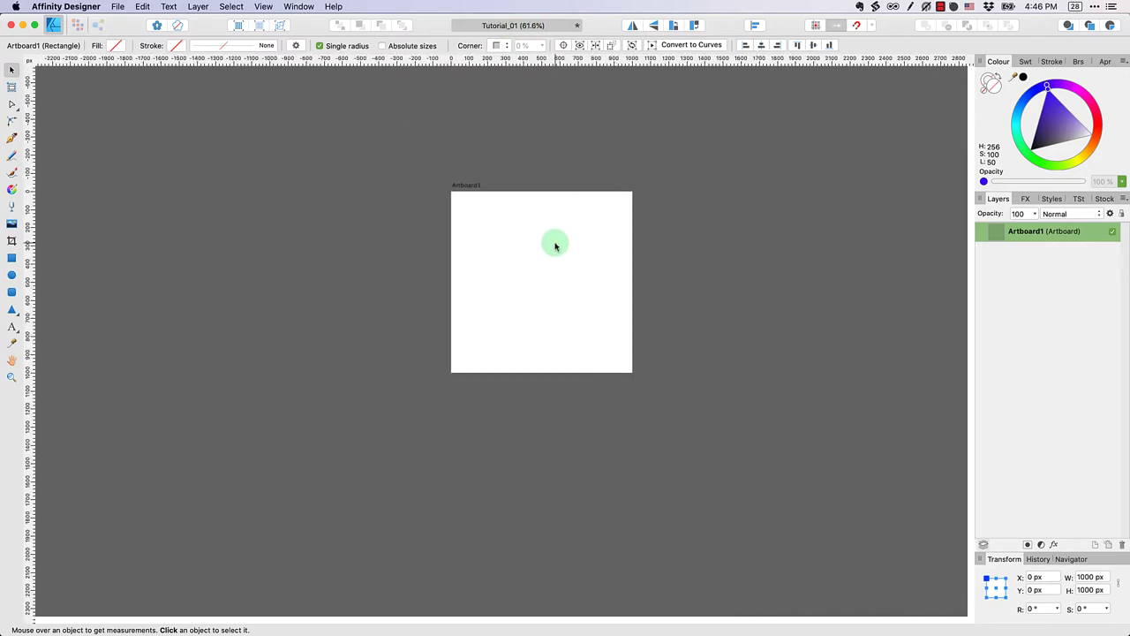
scroll(556, 247, up, 10)
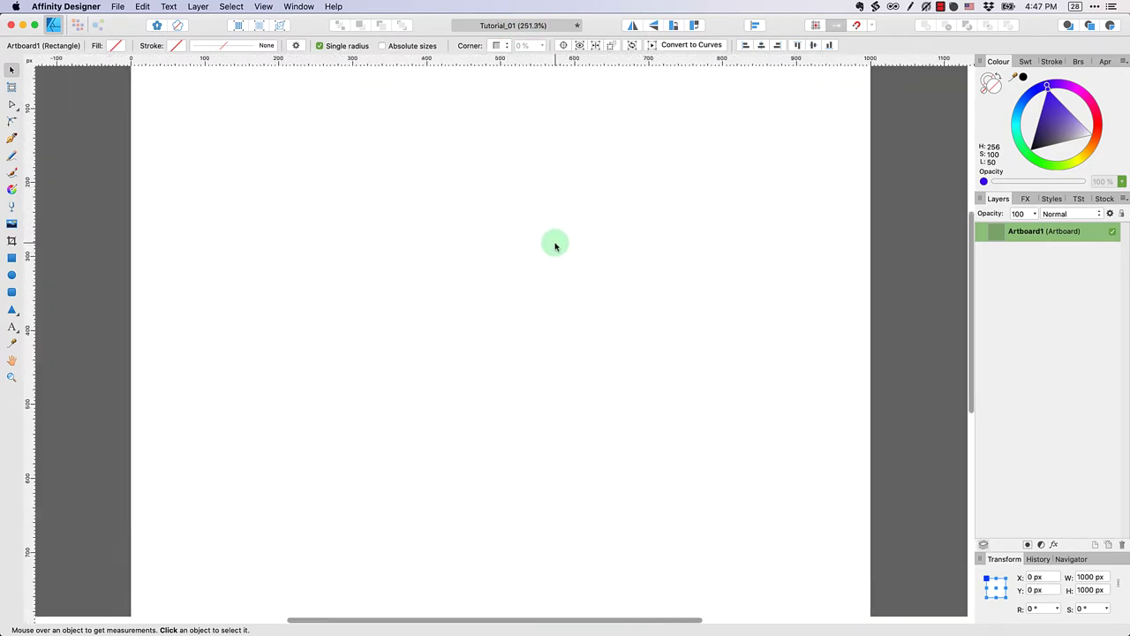
scroll(556, 246, down, 5)
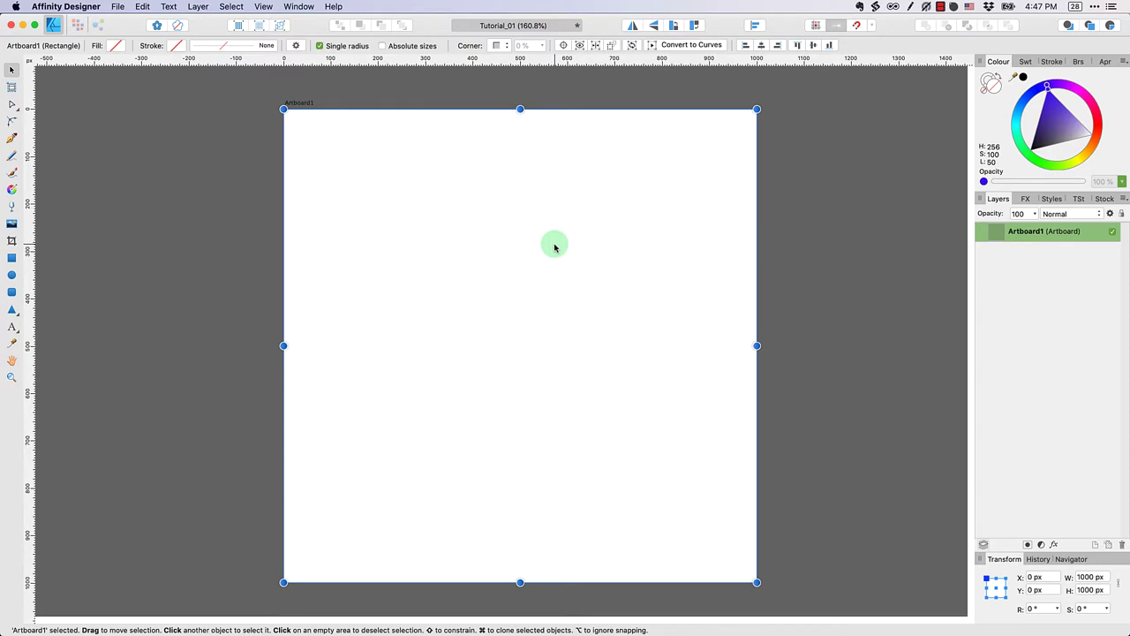
- Step the zoom through 50%, 300%, 100% and fit-to-window, ending at 25%
key(super+minus)
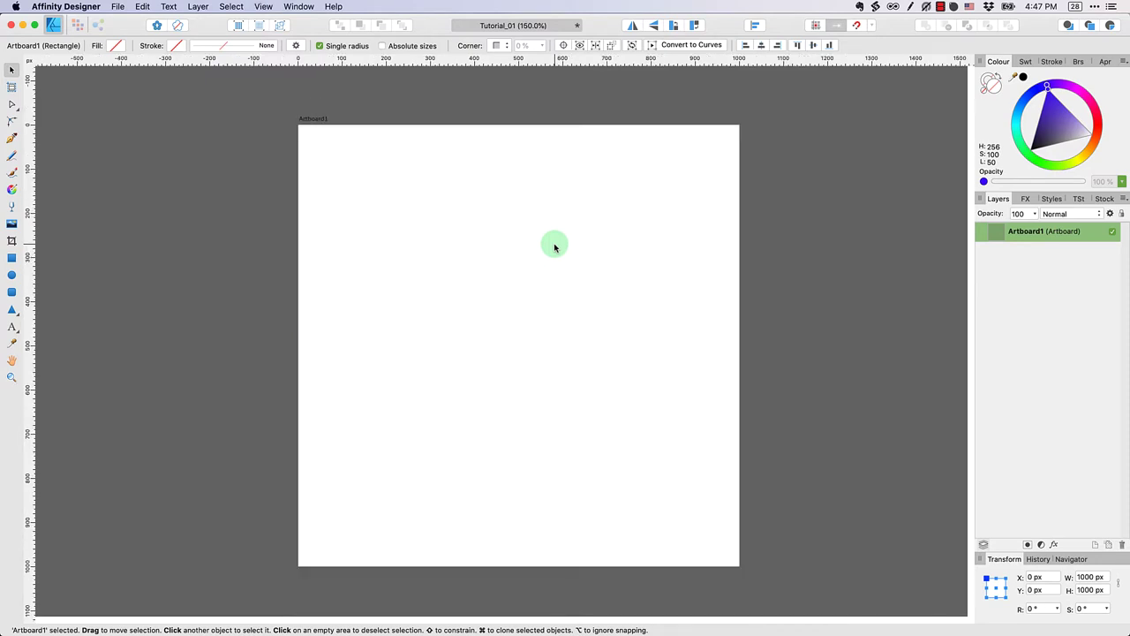
key(super+minus)
key(super+minus)
key(super+minus)
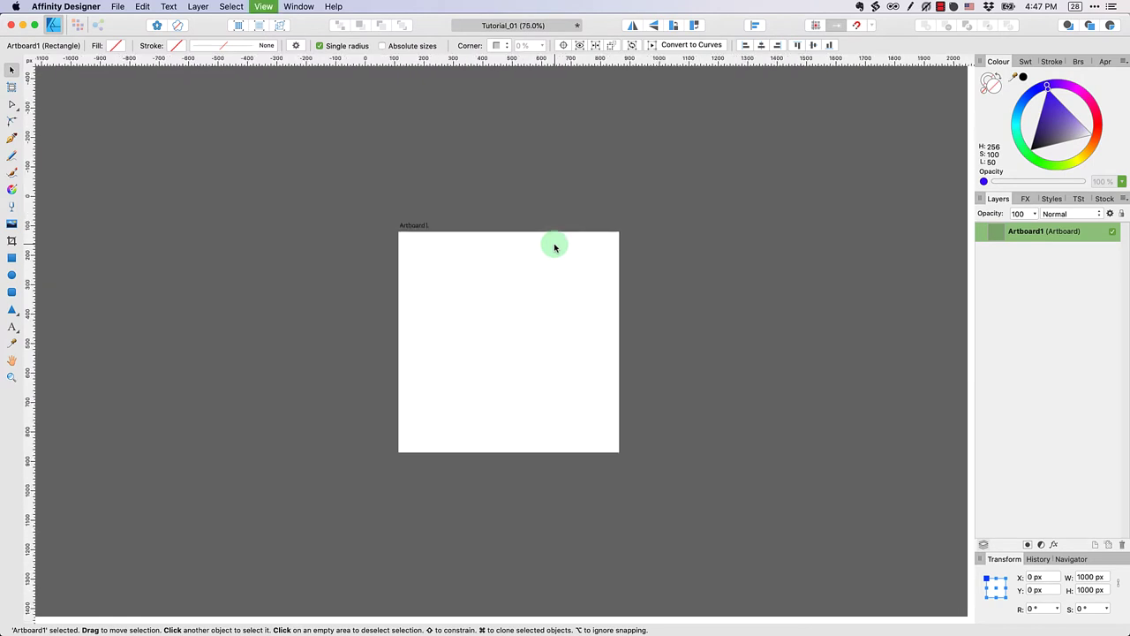
key(super+plus)
key(super+plus)
key(super+plus)
key(super+plus)
key(super+plus)
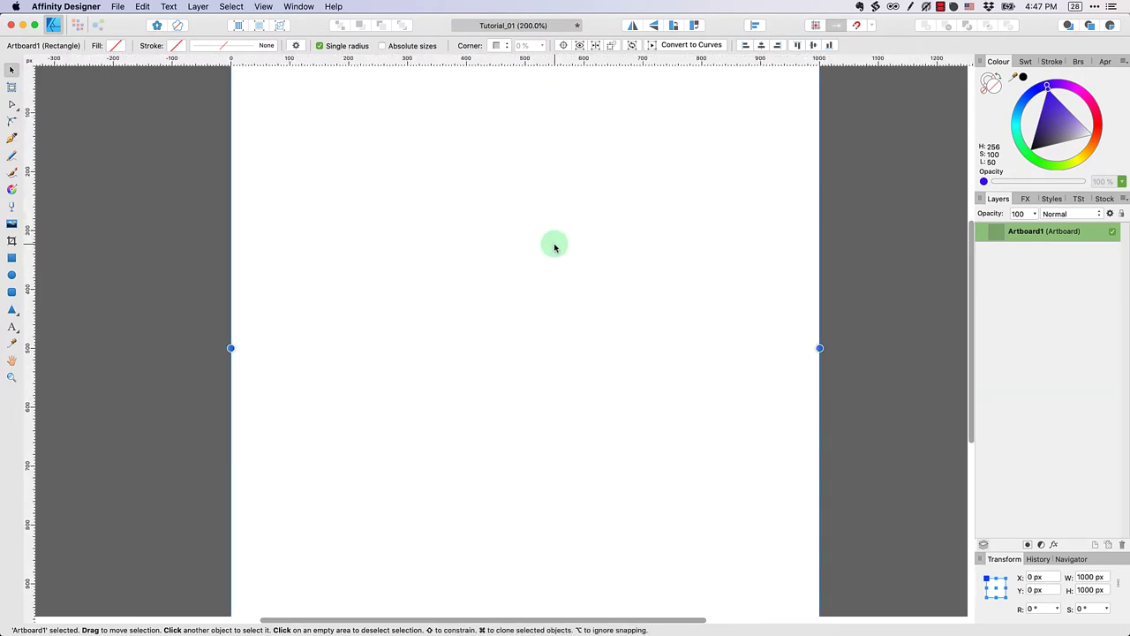
key(super+1)
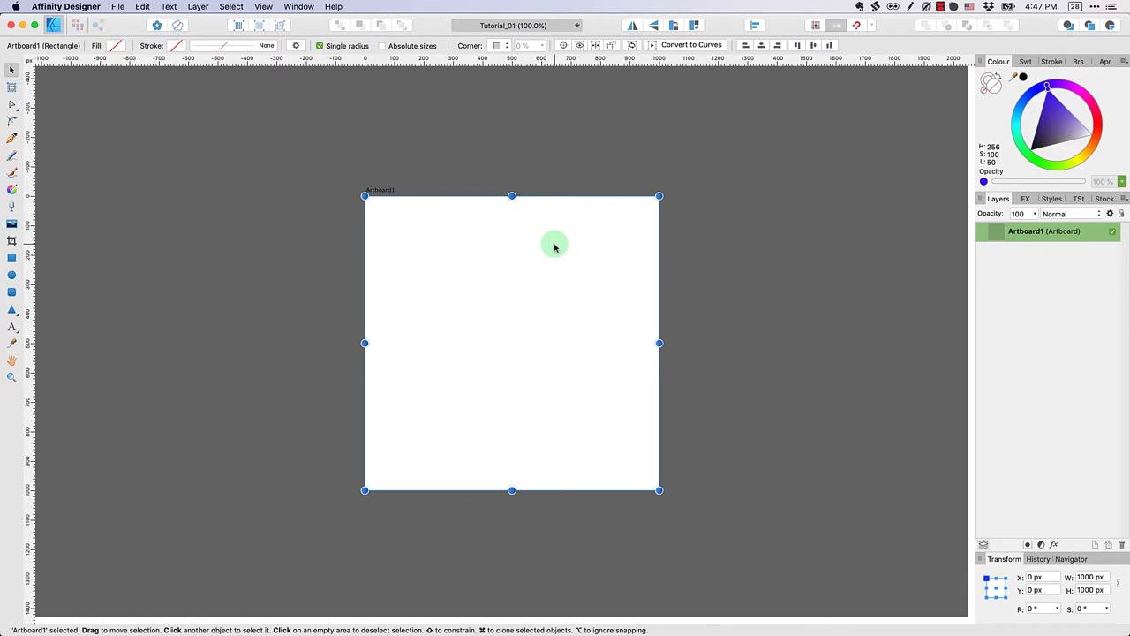
key(super+0)
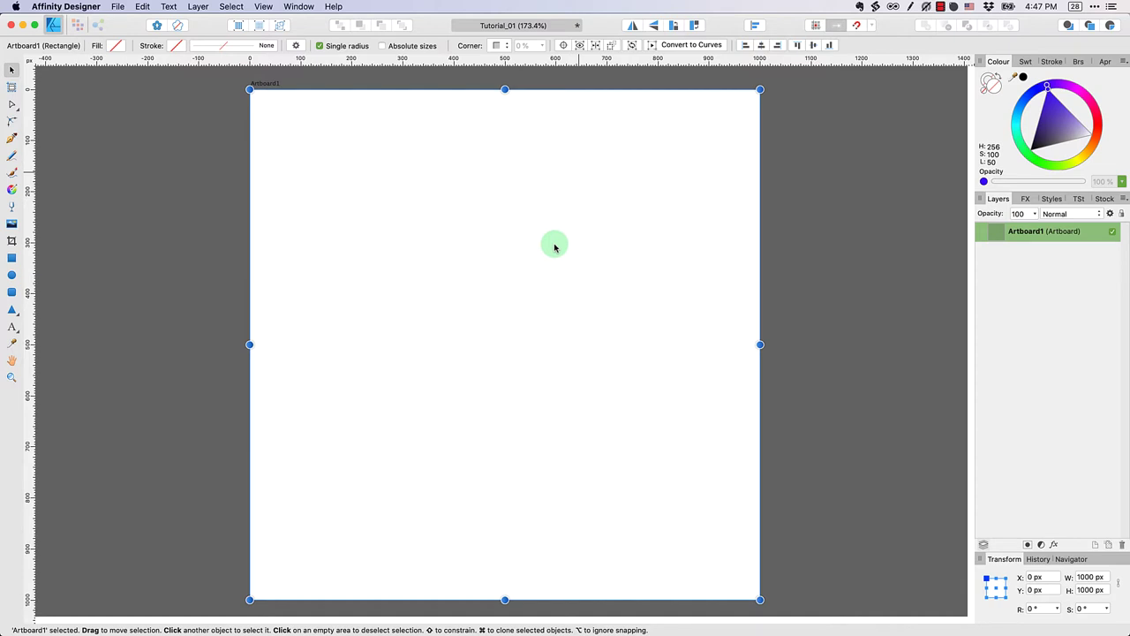
key(super+minus)
key(super+minus)
key(super+minus)
key(super+minus)
key(super+minus)
key(super+minus)
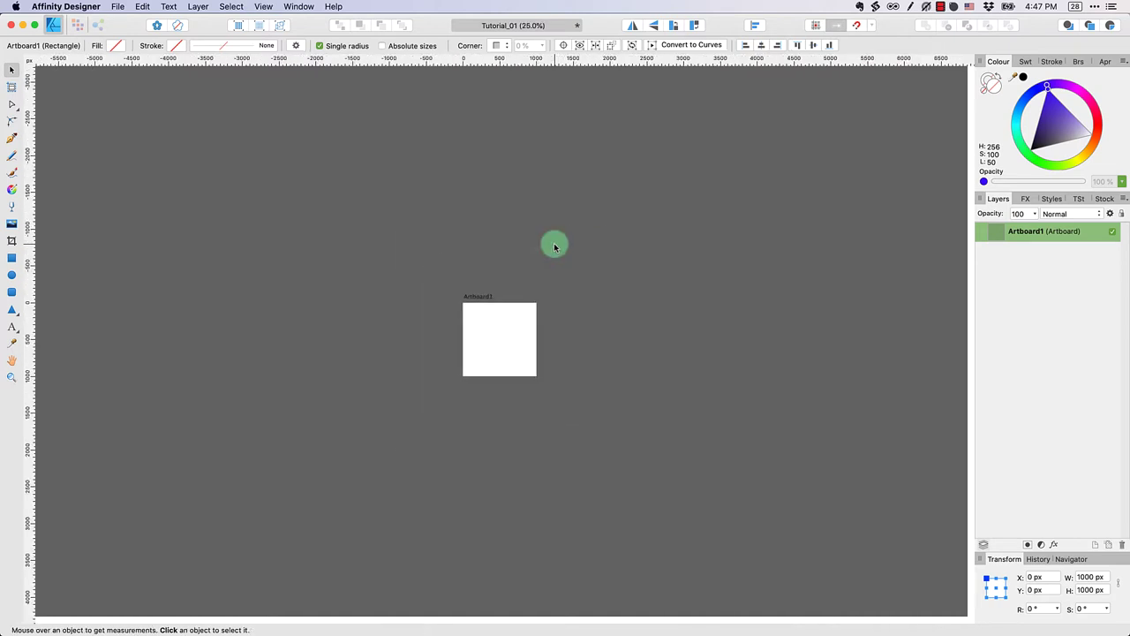
- Pan the artboard to the window's right edge, then zoom to fit at 173.4%
key(space)
drag(525, 290, 911, 235)
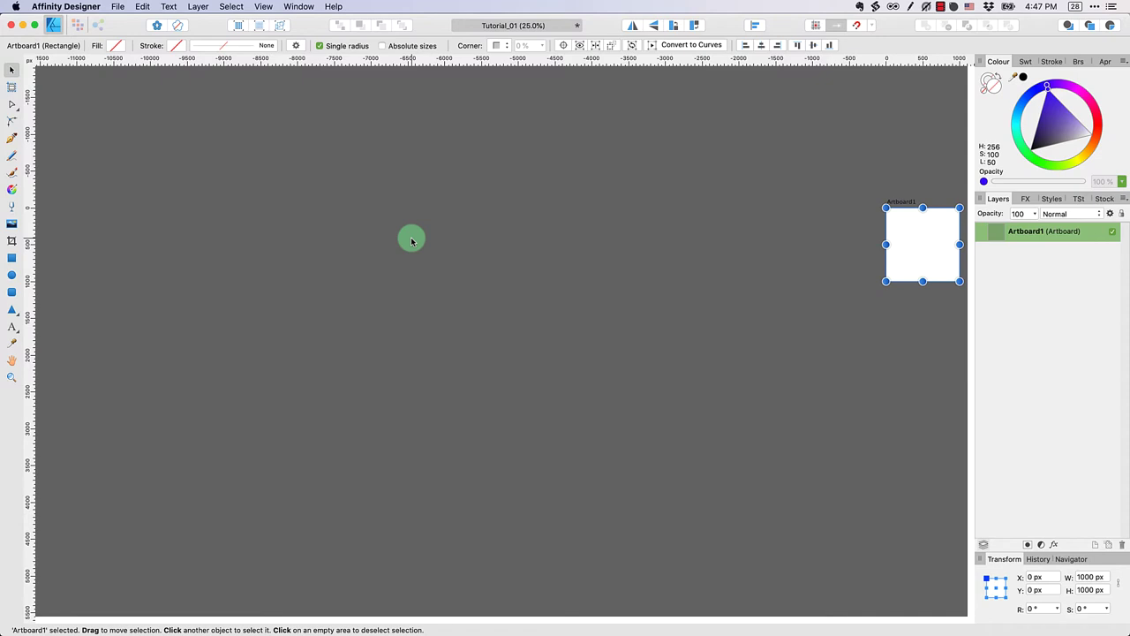
key(super+0)
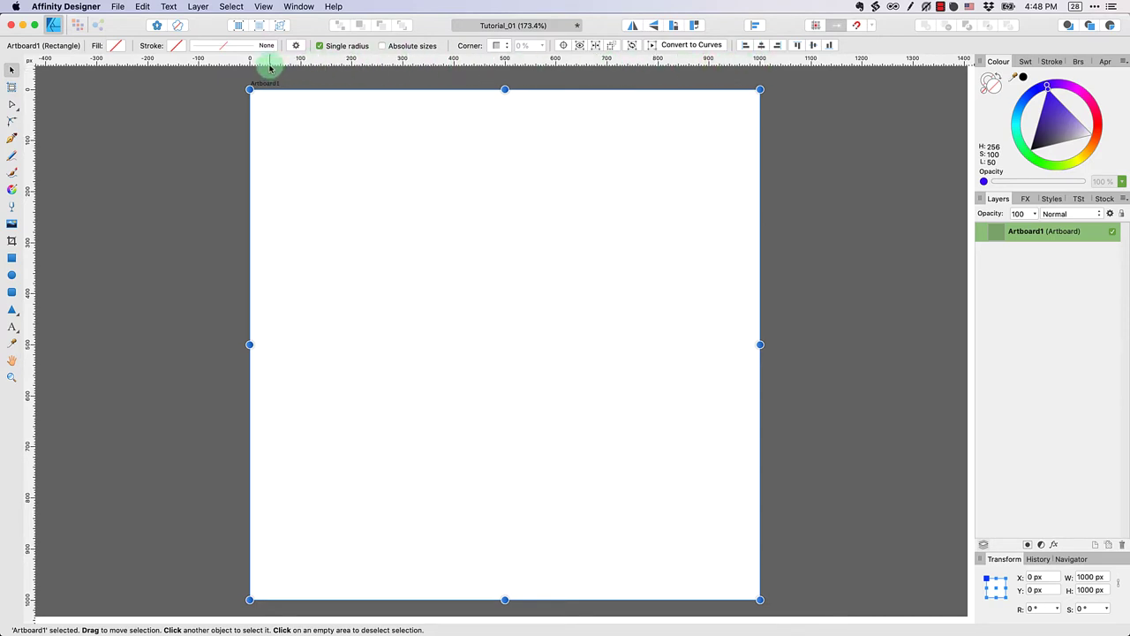
- Show the grid over the artboard and zoom in on its top-left corner
click(264, 7)
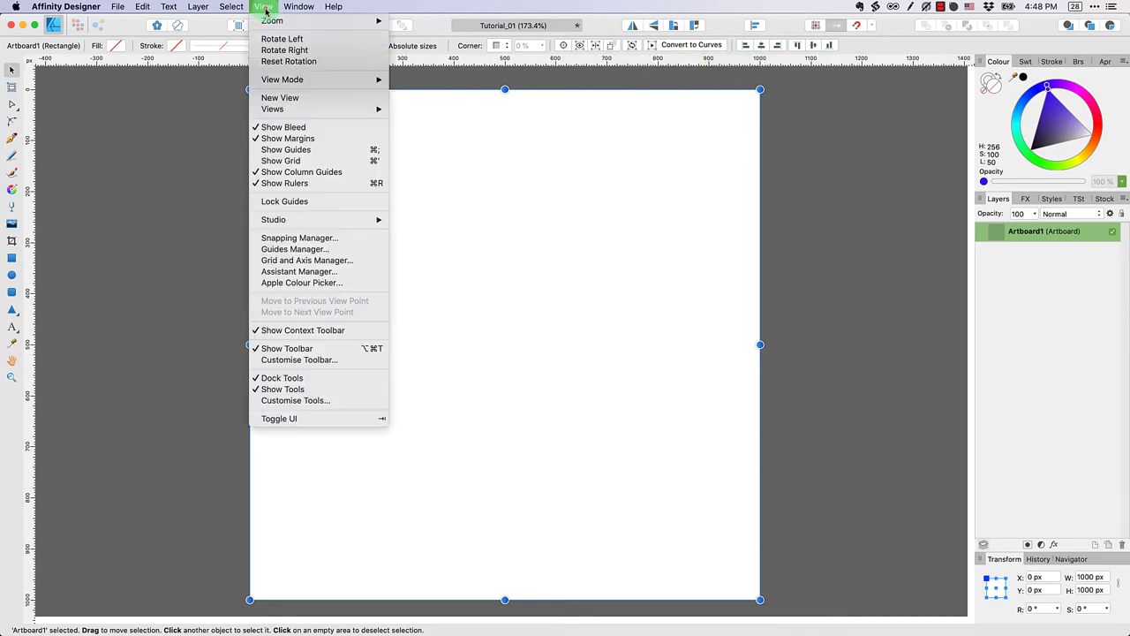
click(291, 162)
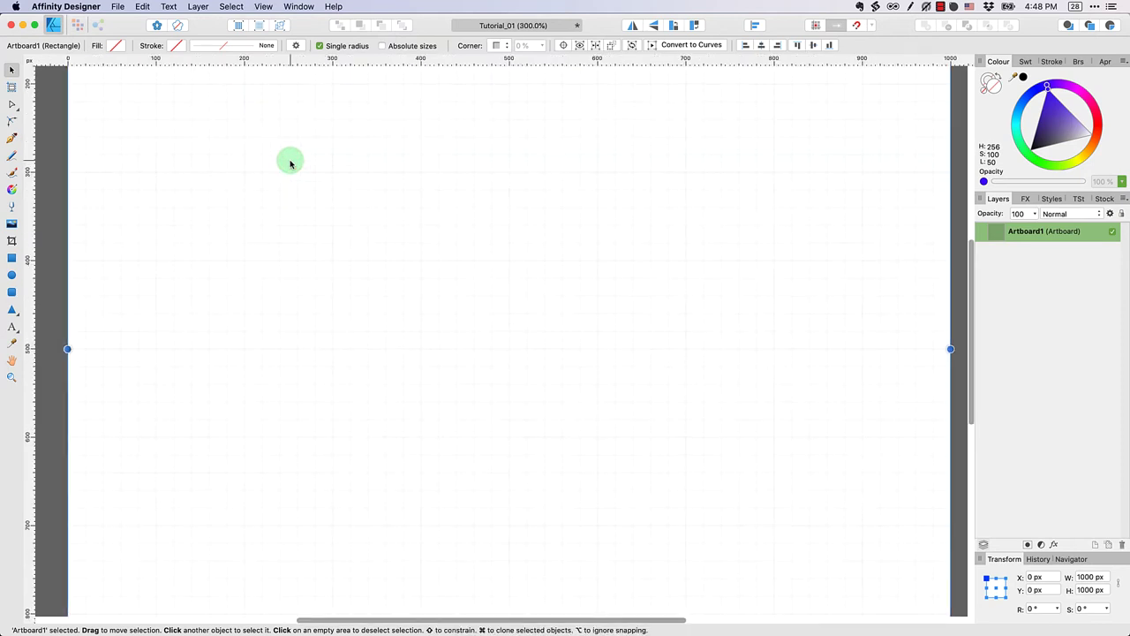
super+click(212, 101)
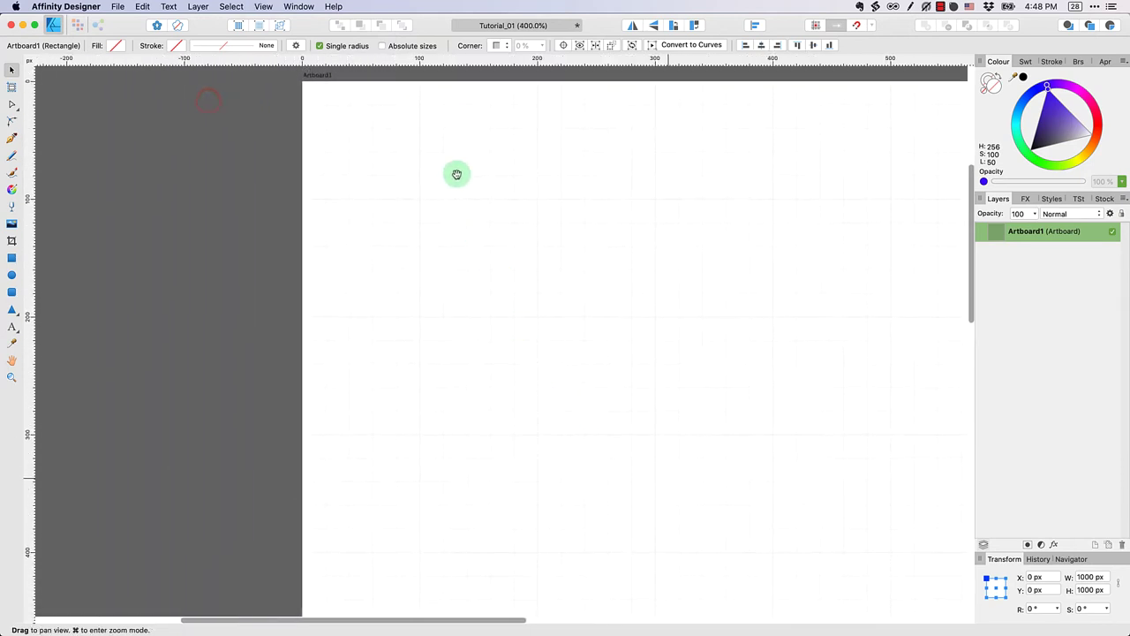
drag(457, 174, 461, 221)
click(321, 150)
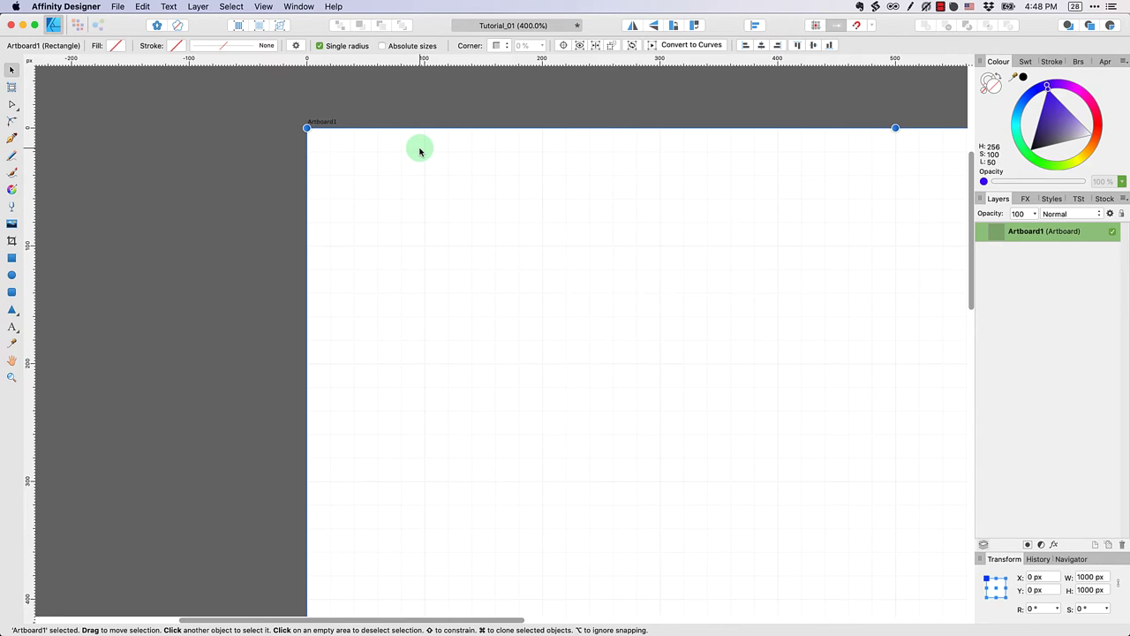
click(263, 7)
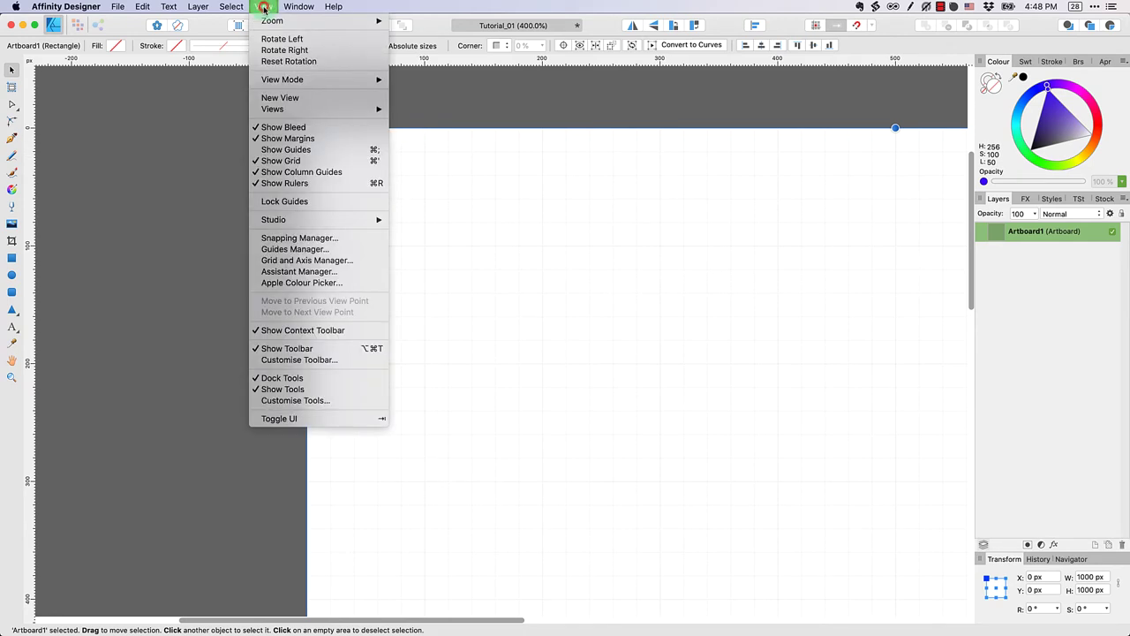
- Open the Grid and Axis Manager with Show grid ticked and Basic mode selected
click(307, 262)
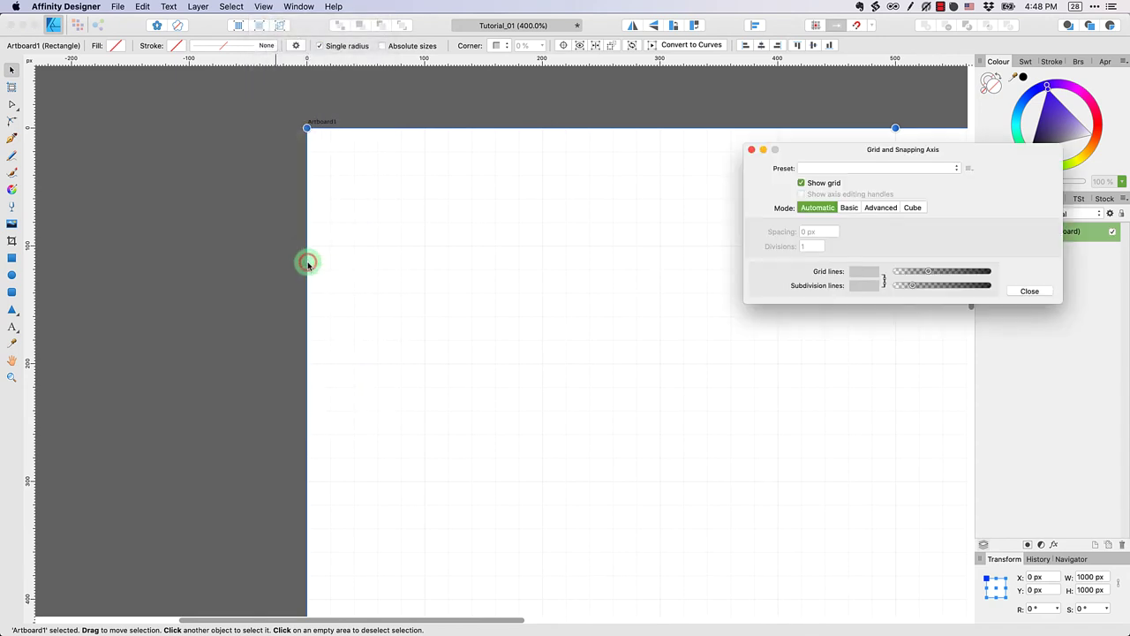
drag(884, 147, 534, 173)
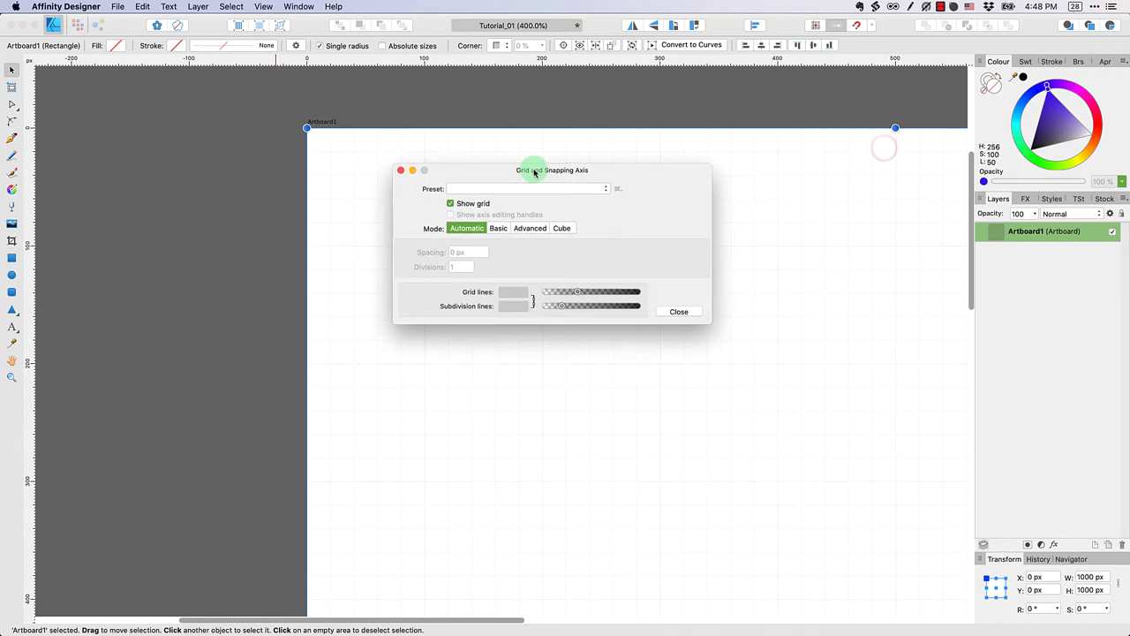
click(450, 203)
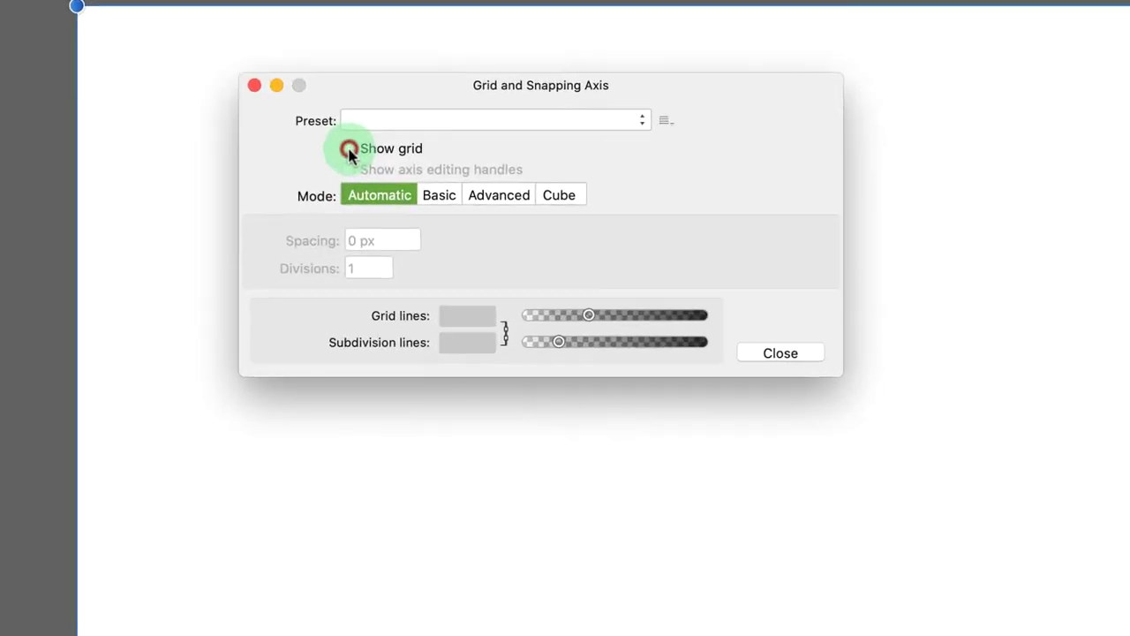
click(337, 142)
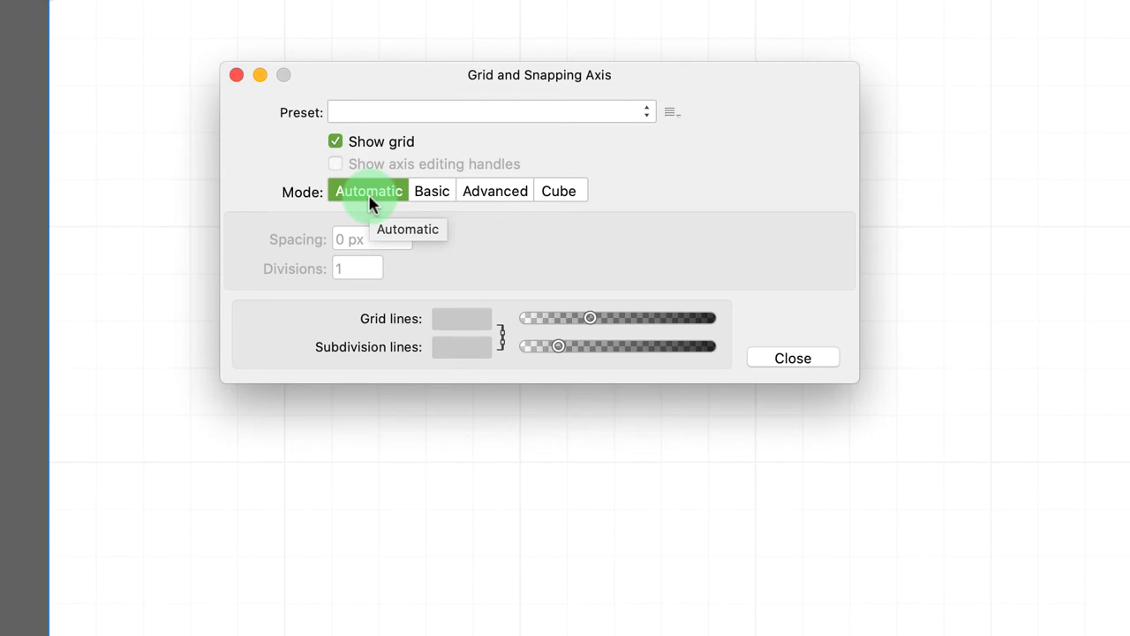
click(433, 191)
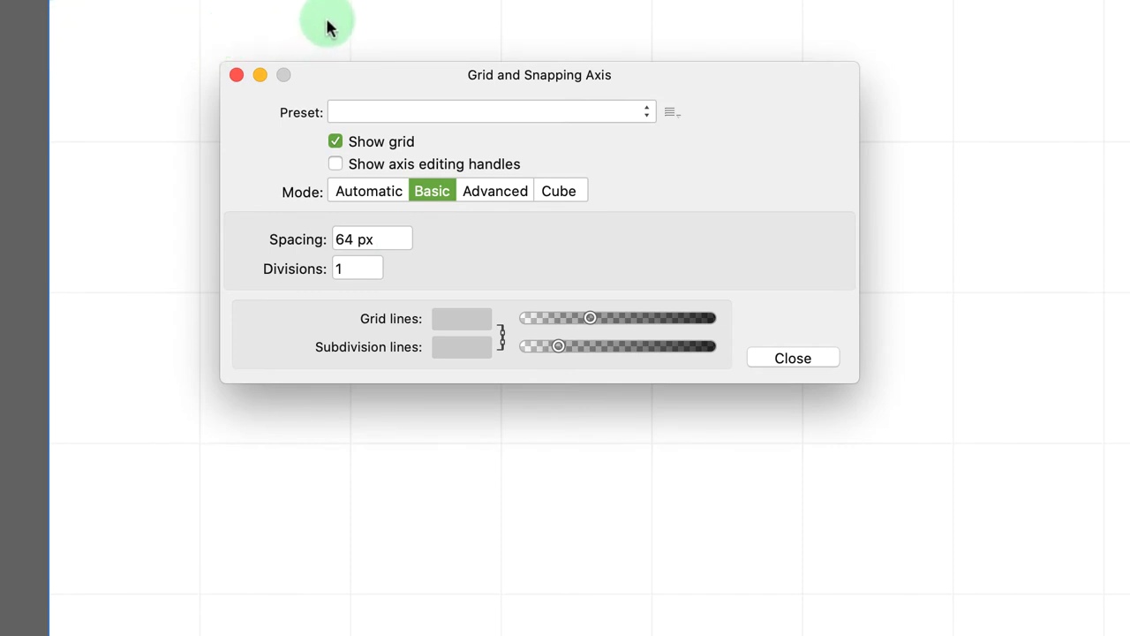
- Change the grid spacing from 64 to 20, then 10, and finally 2 px
click(351, 240)
double_click(352, 239)
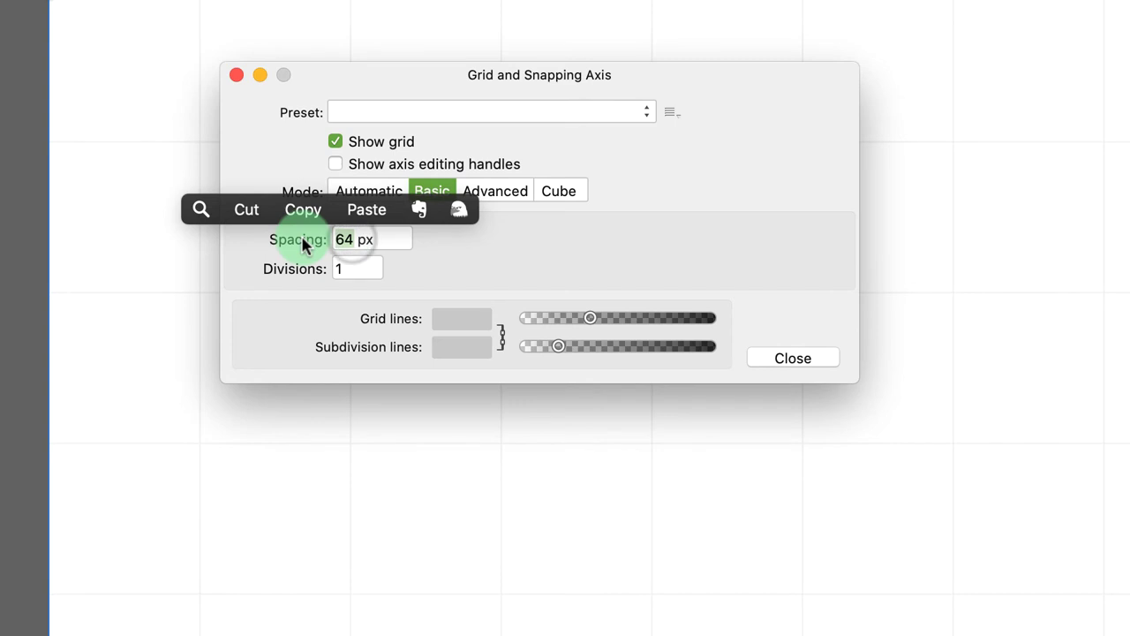
text(20)
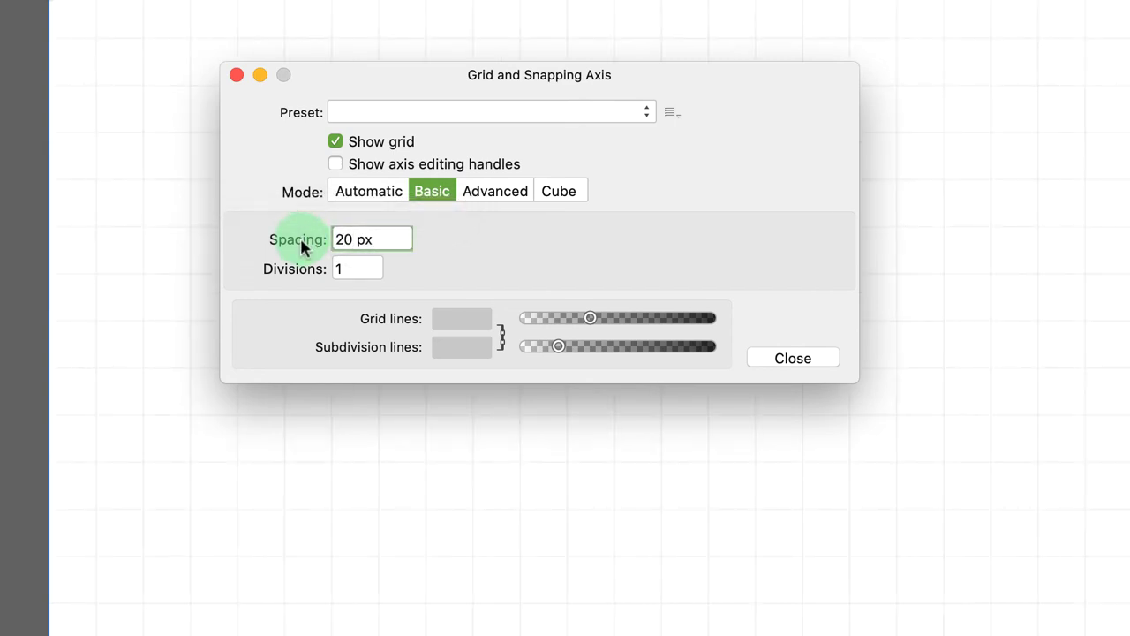
double_click(352, 240)
text(10)
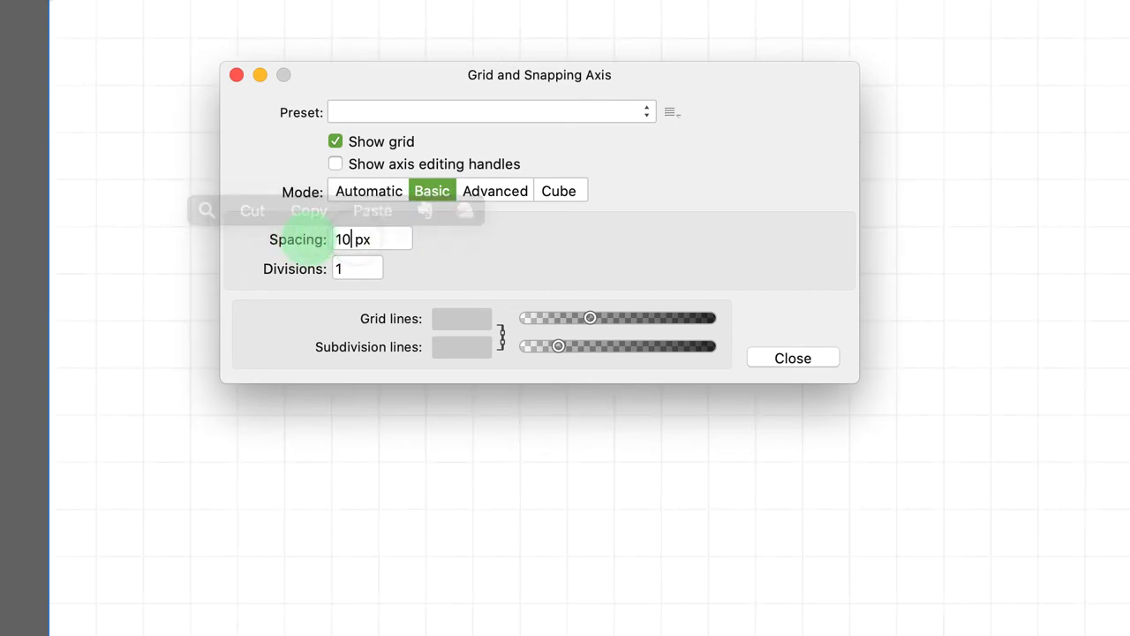
click(350, 240)
double_click(350, 239)
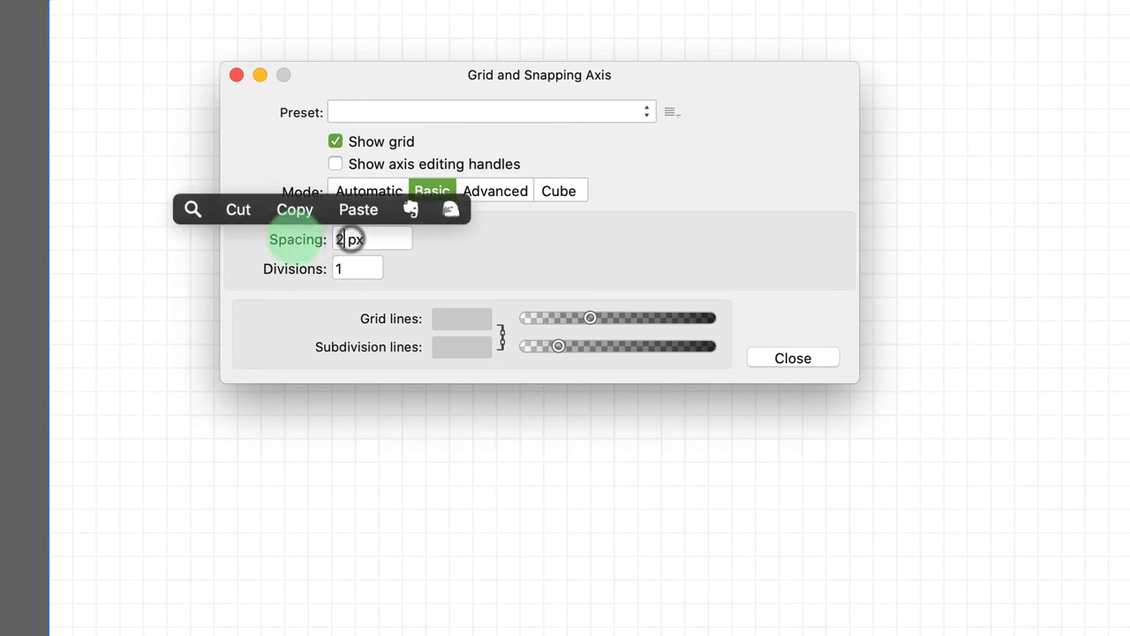
text(2)
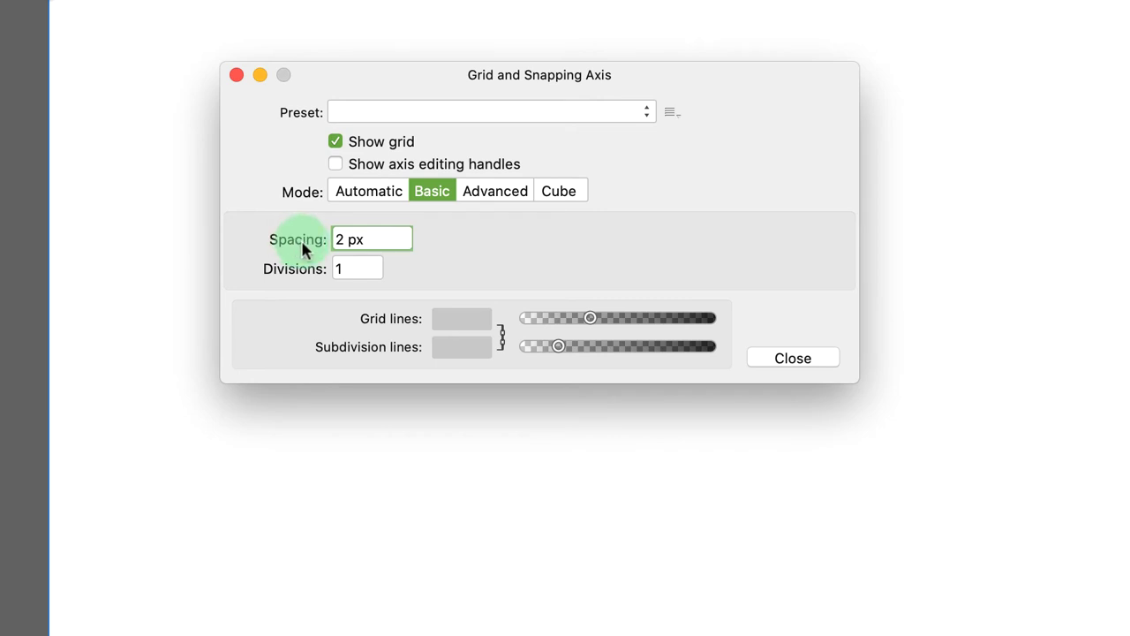
click(495, 191)
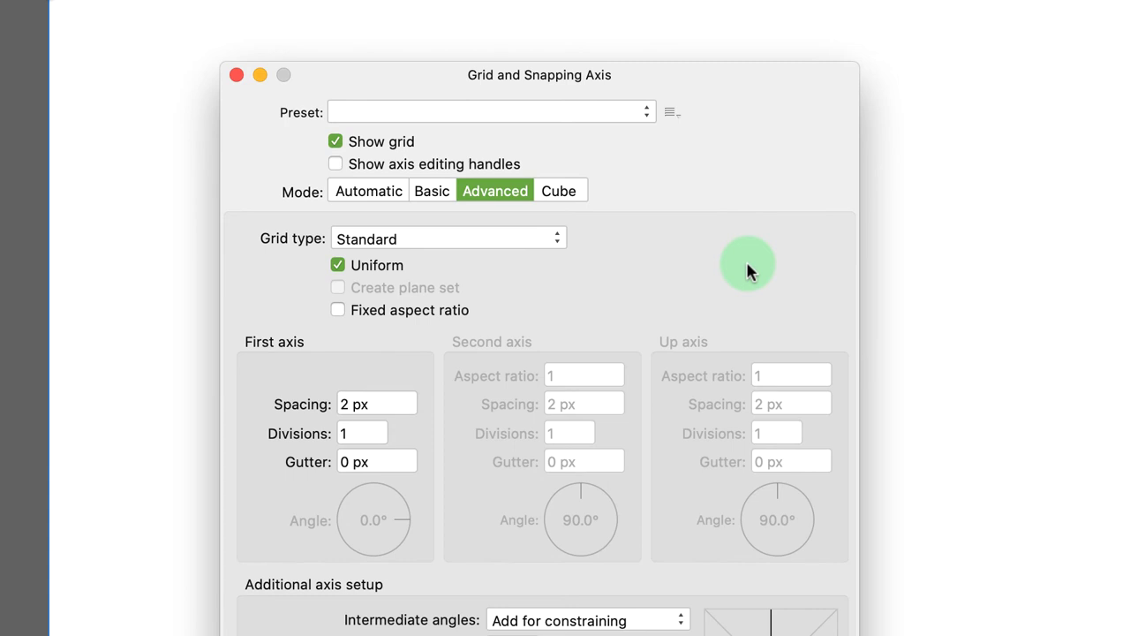
- Set the grid type to Isometric and the grid spacing to 64 px
click(528, 241)
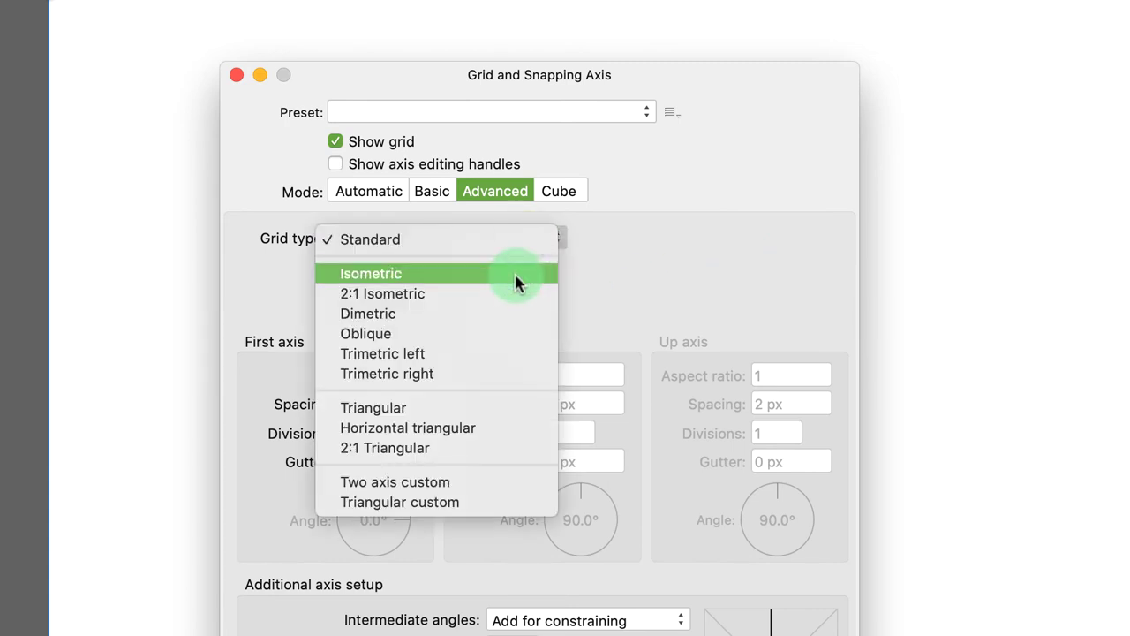
click(515, 281)
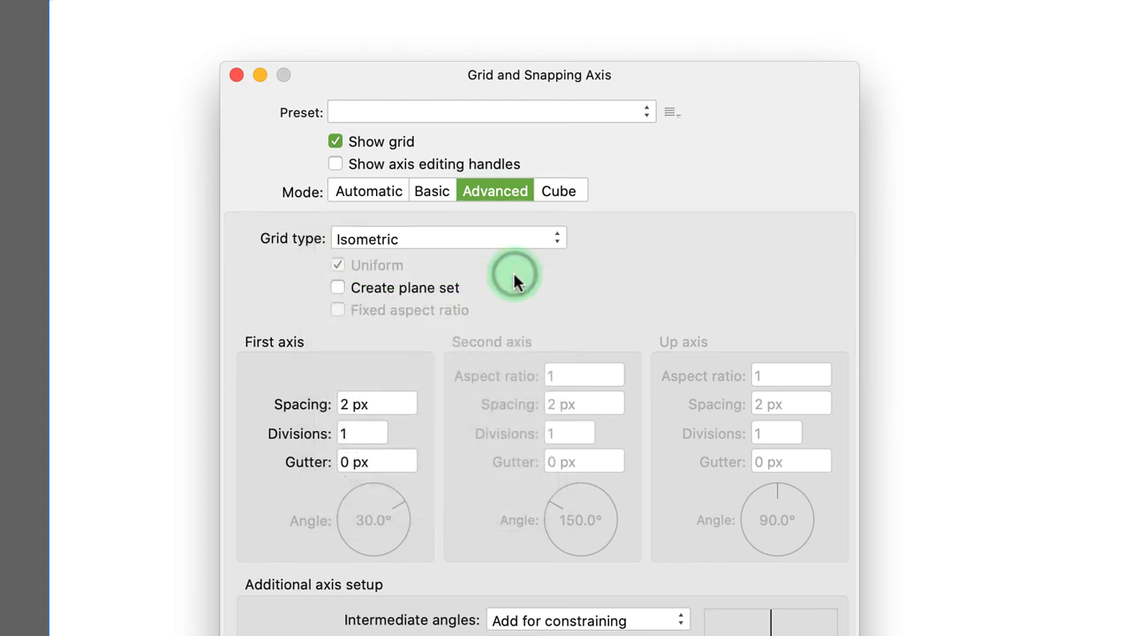
click(434, 193)
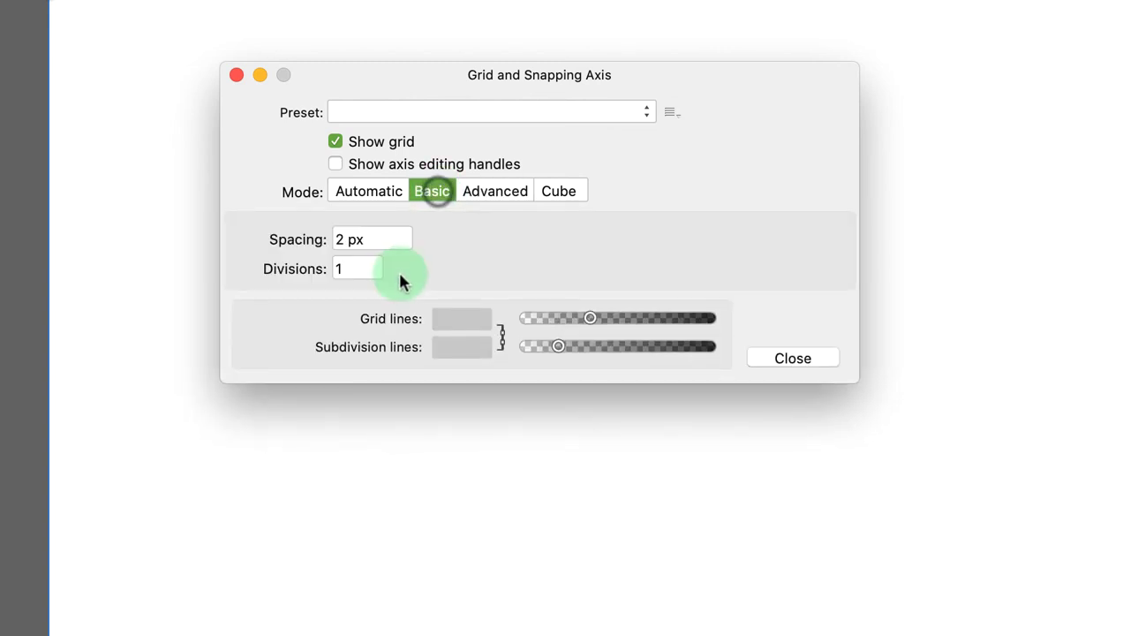
drag(382, 237, 279, 239)
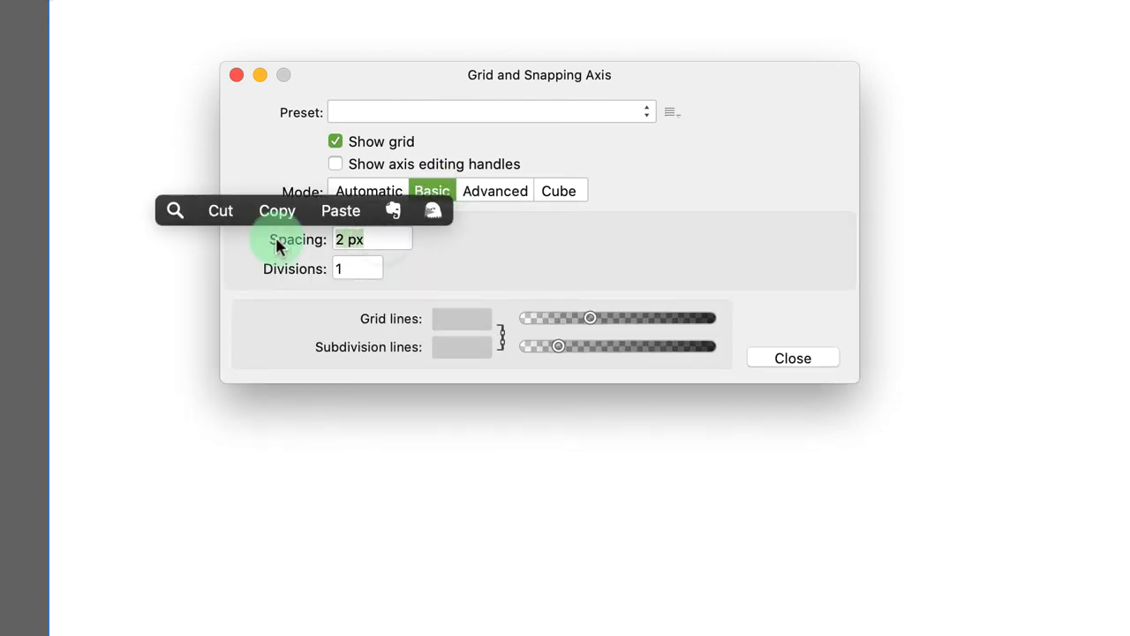
text(64)
key(Return)
- Try the Isometric and Triangular grid types, then return to Standard
click(492, 190)
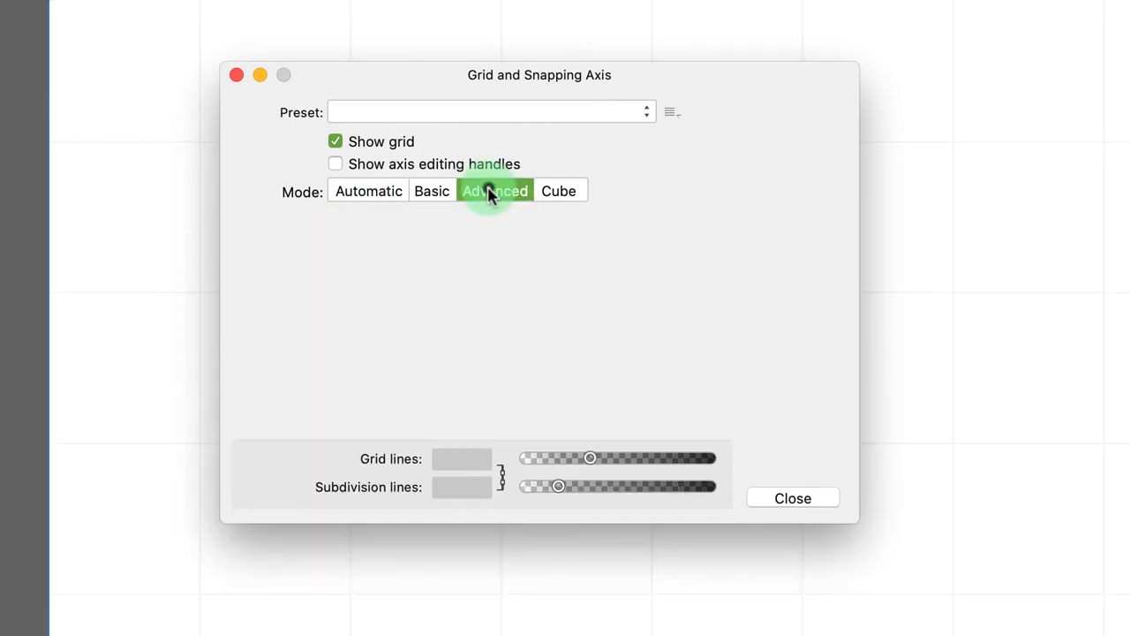
click(473, 237)
click(431, 274)
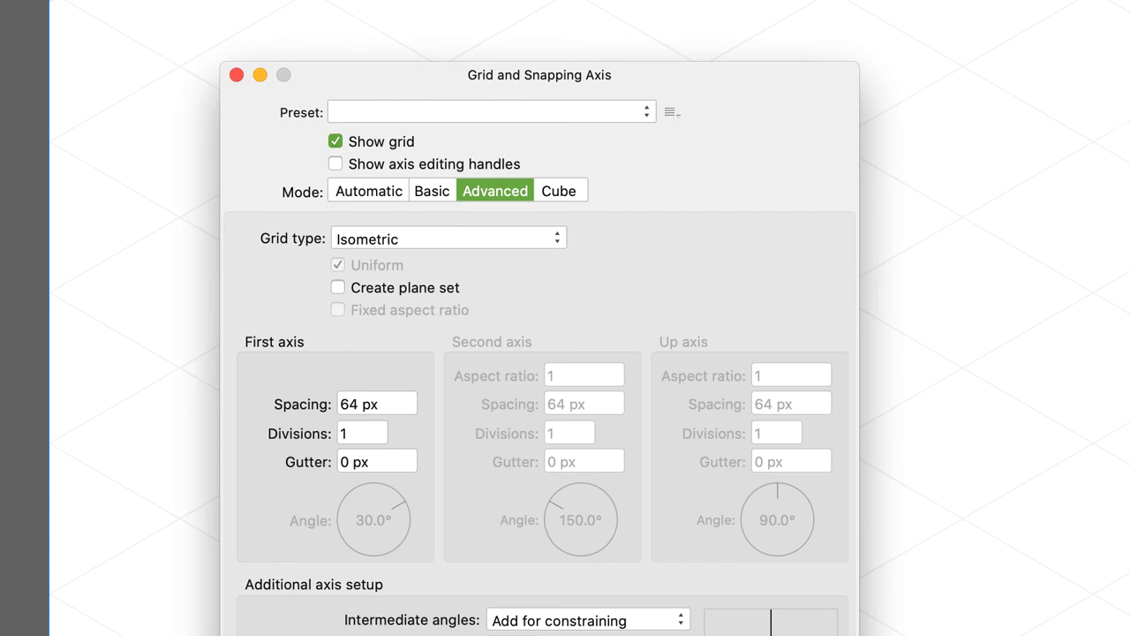
click(495, 236)
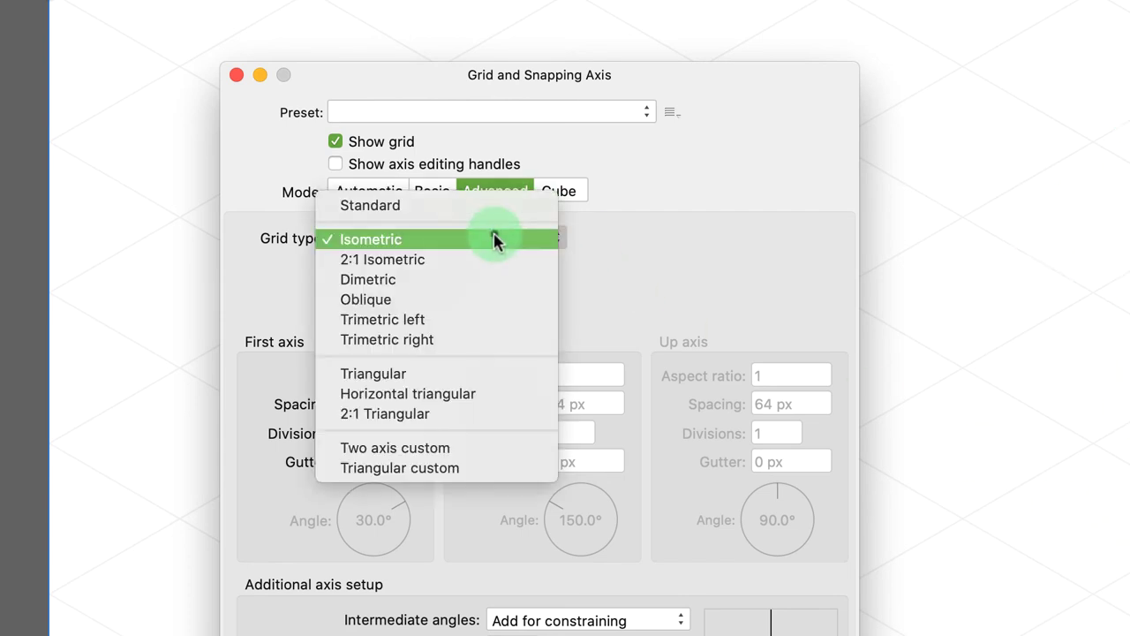
click(478, 376)
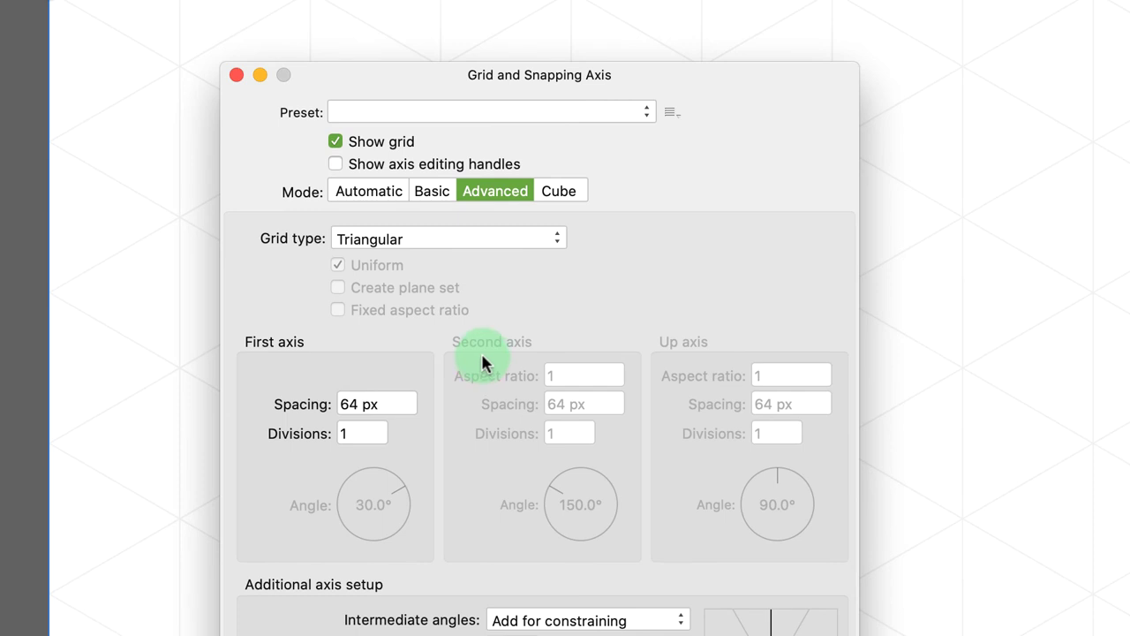
click(432, 239)
- Keep the Standard grid type and switch the grid to Automatic mode
click(433, 241)
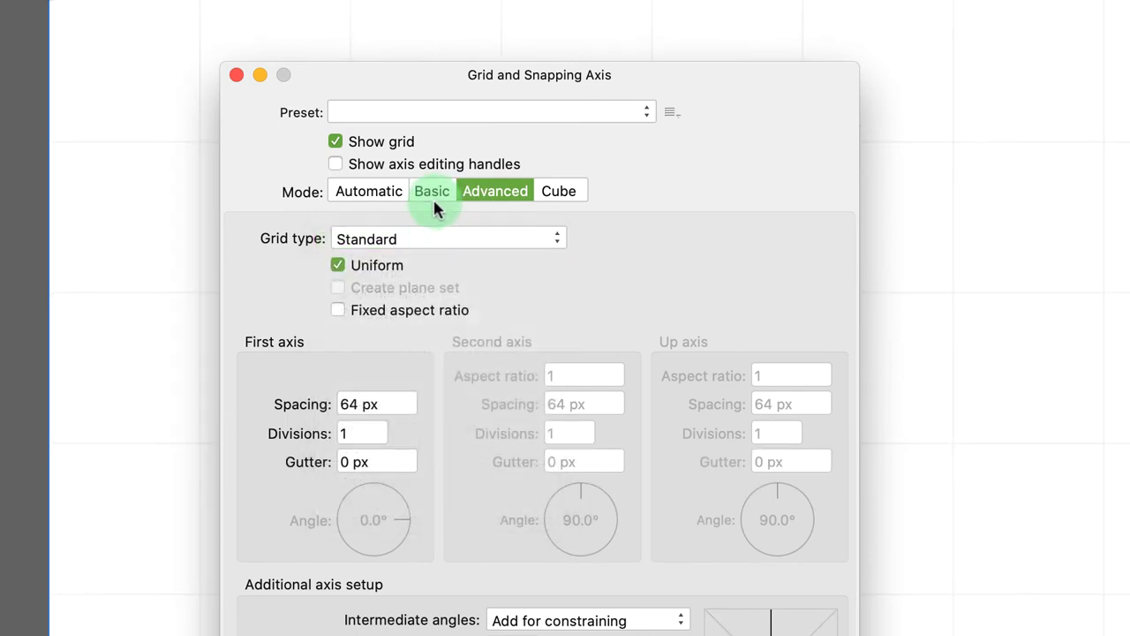
click(379, 188)
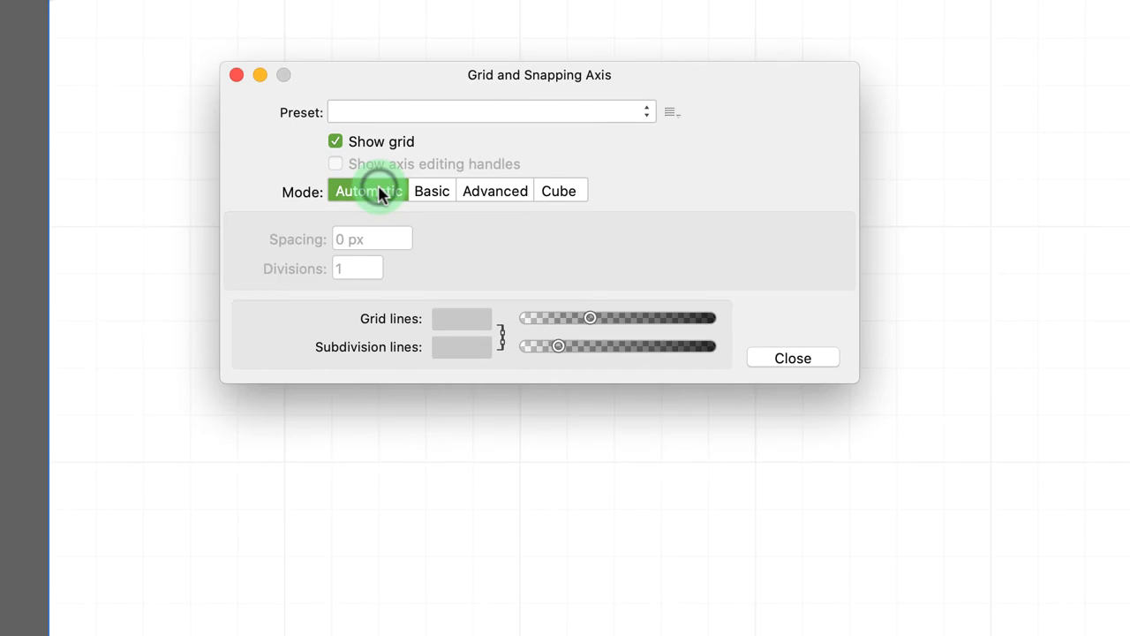
drag(440, 77, 438, 85)
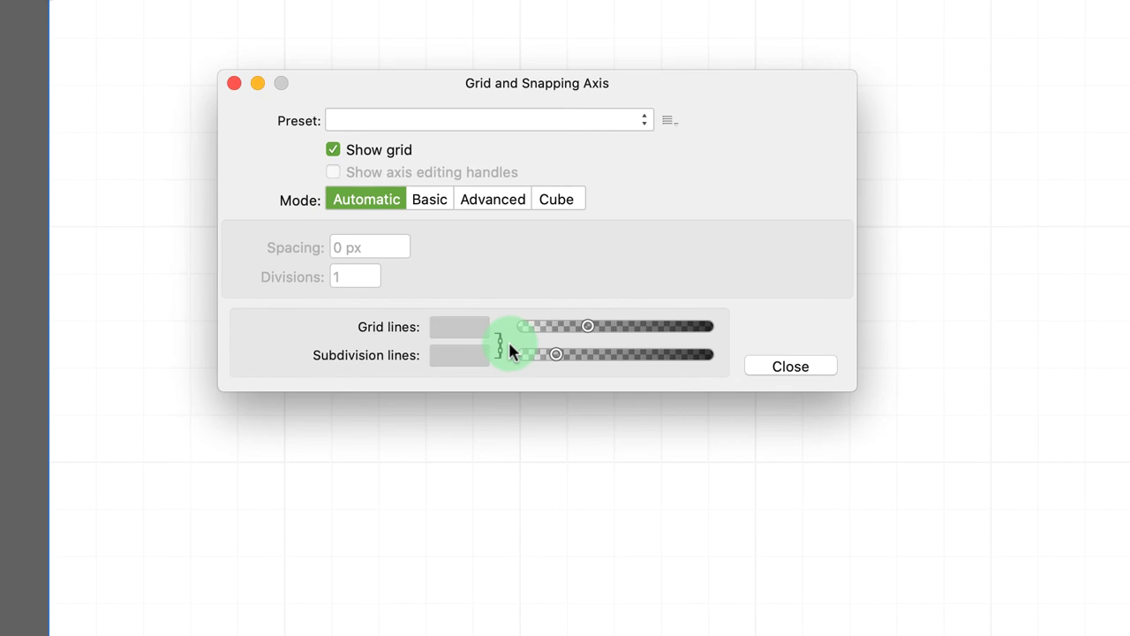
- Try different colour models, make the grid lines red, then blue, and lower their opacity slightly
click(461, 329)
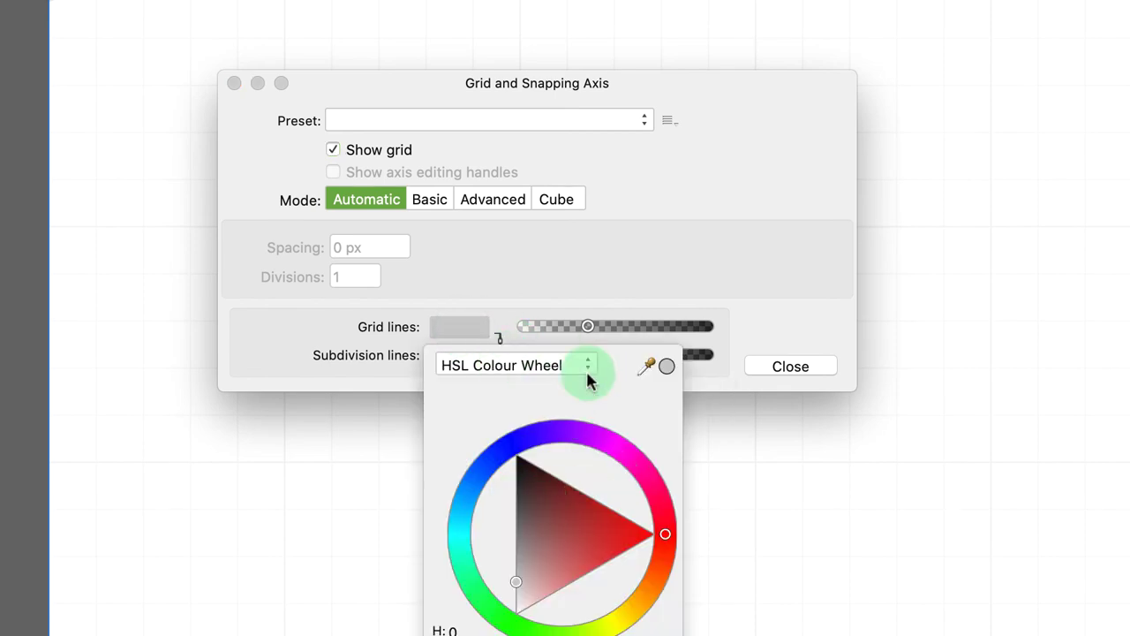
click(549, 367)
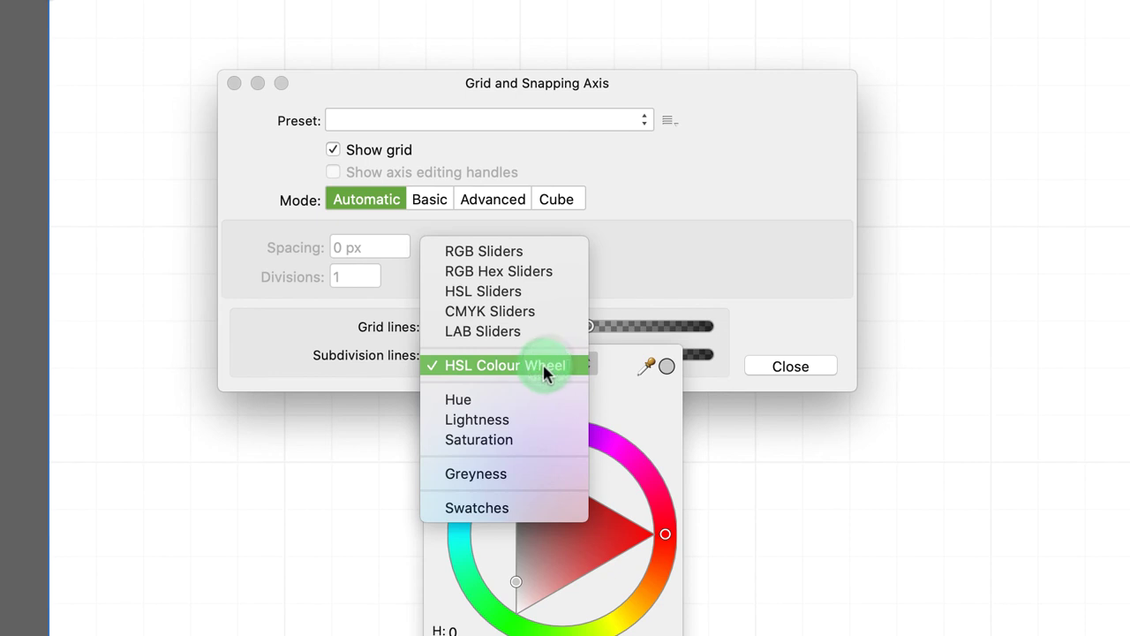
click(519, 509)
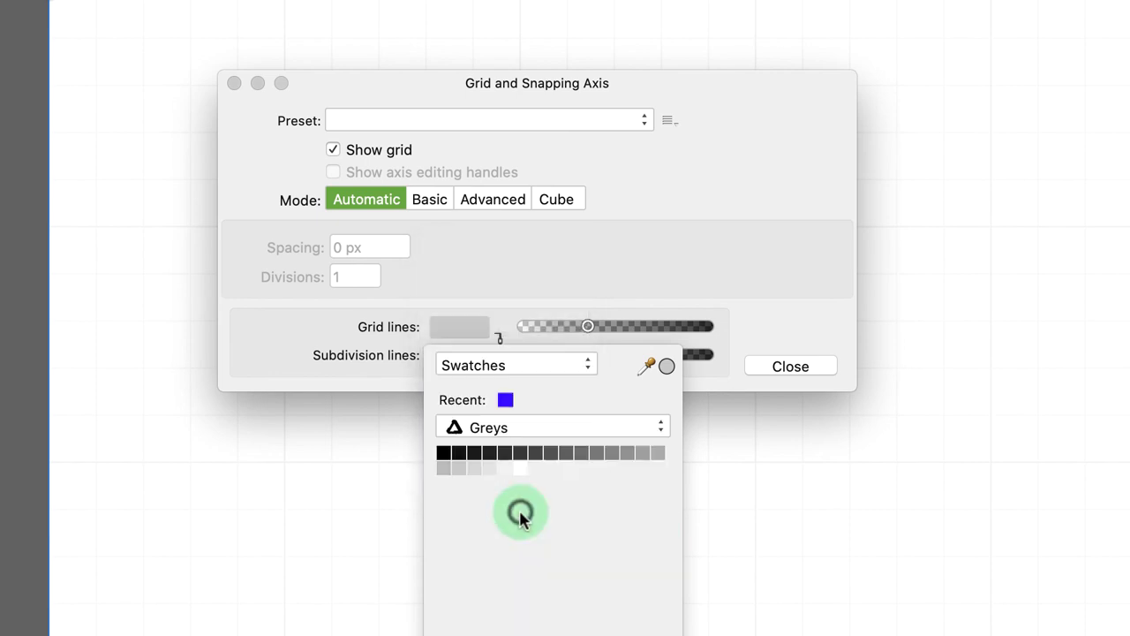
click(550, 367)
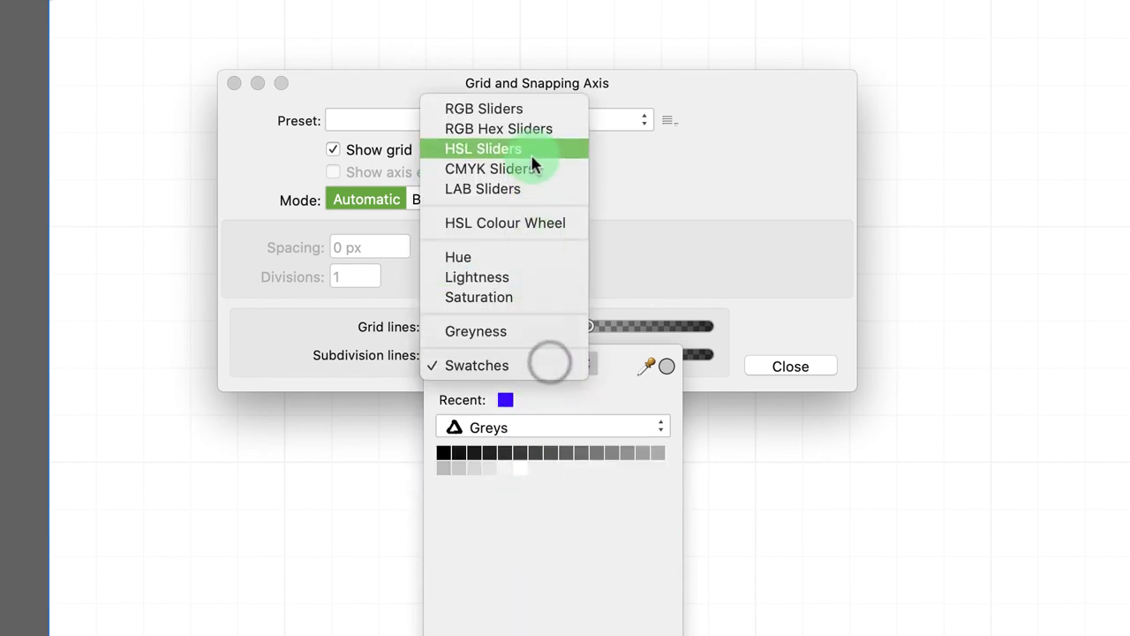
click(527, 115)
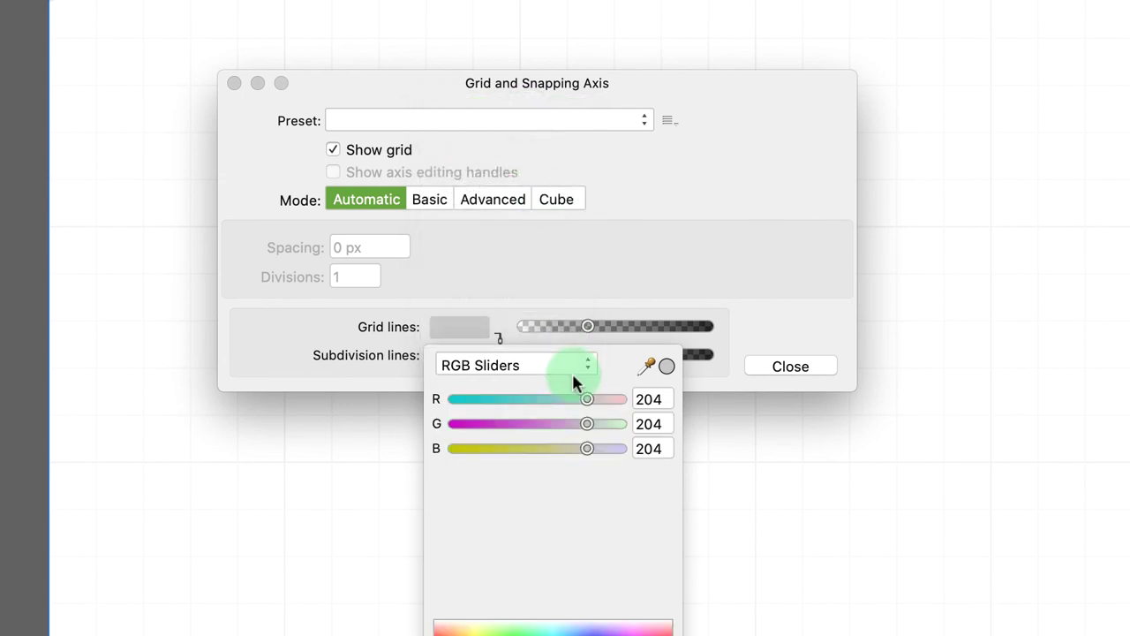
click(571, 365)
click(507, 474)
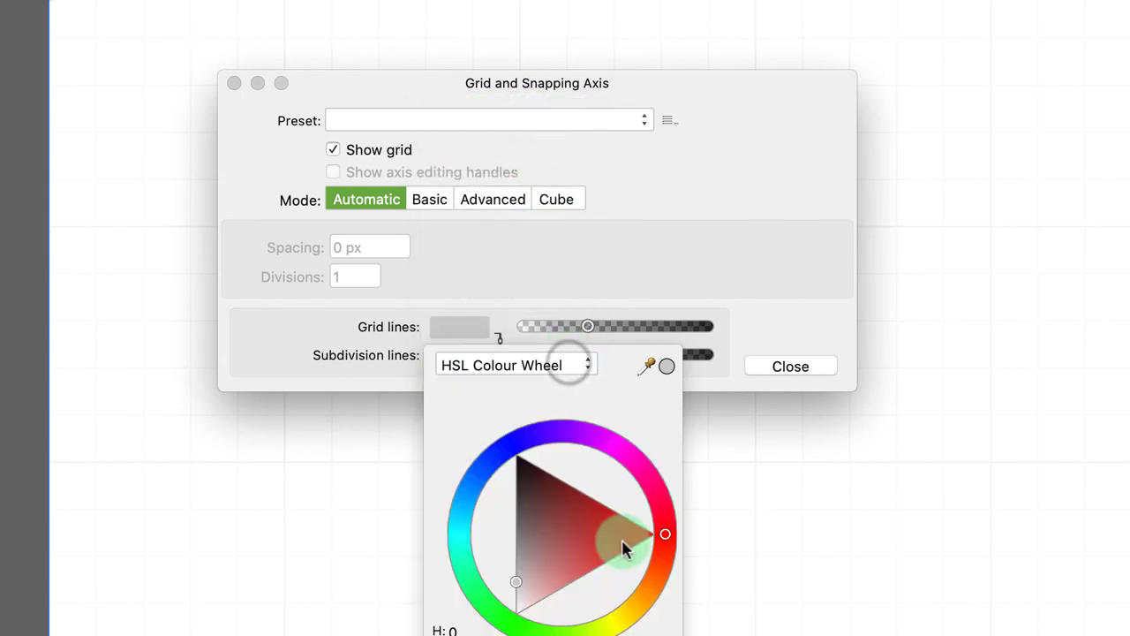
click(629, 532)
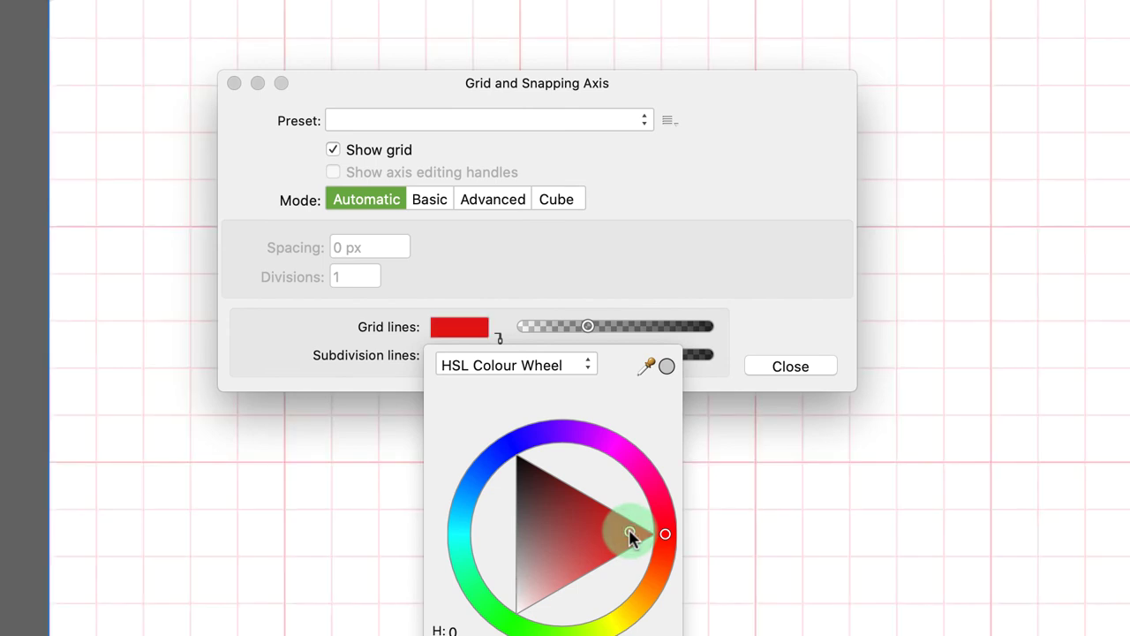
click(512, 445)
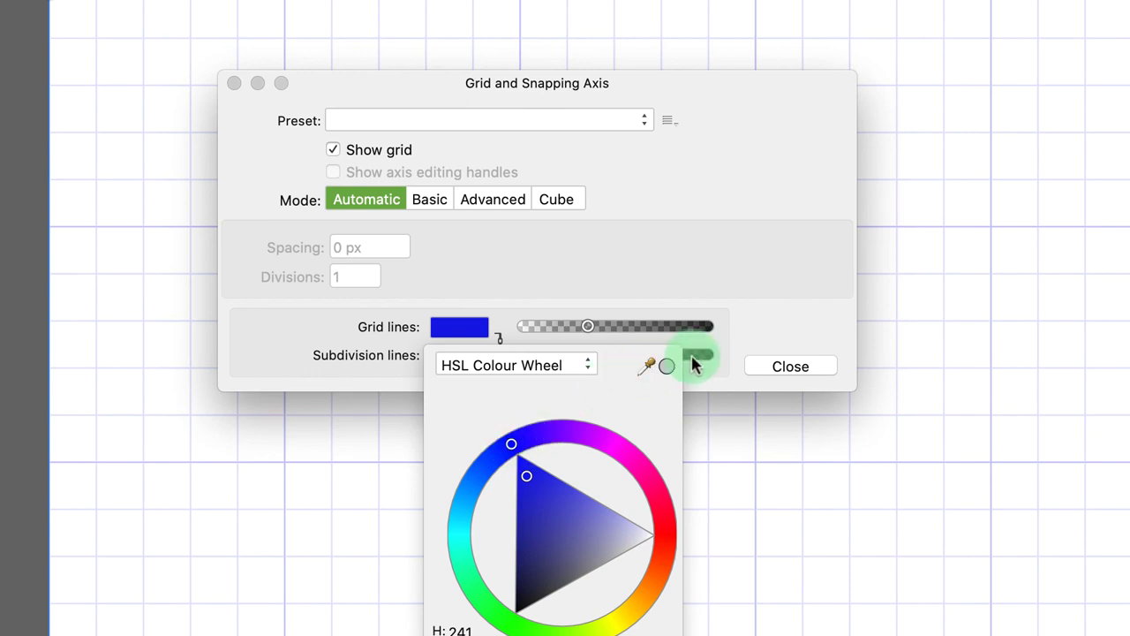
click(765, 279)
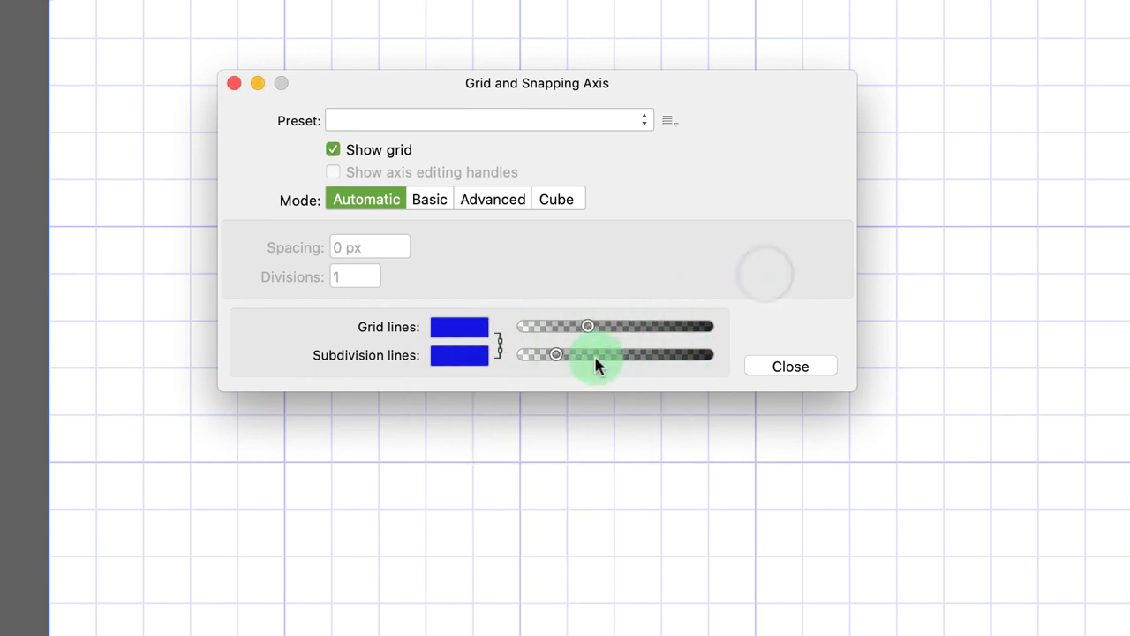
mouse_move(583, 333)
mouse_down()
mouse_move(546, 323)
mouse_move(771, 338)
mouse_move(593, 332)
mouse_up()
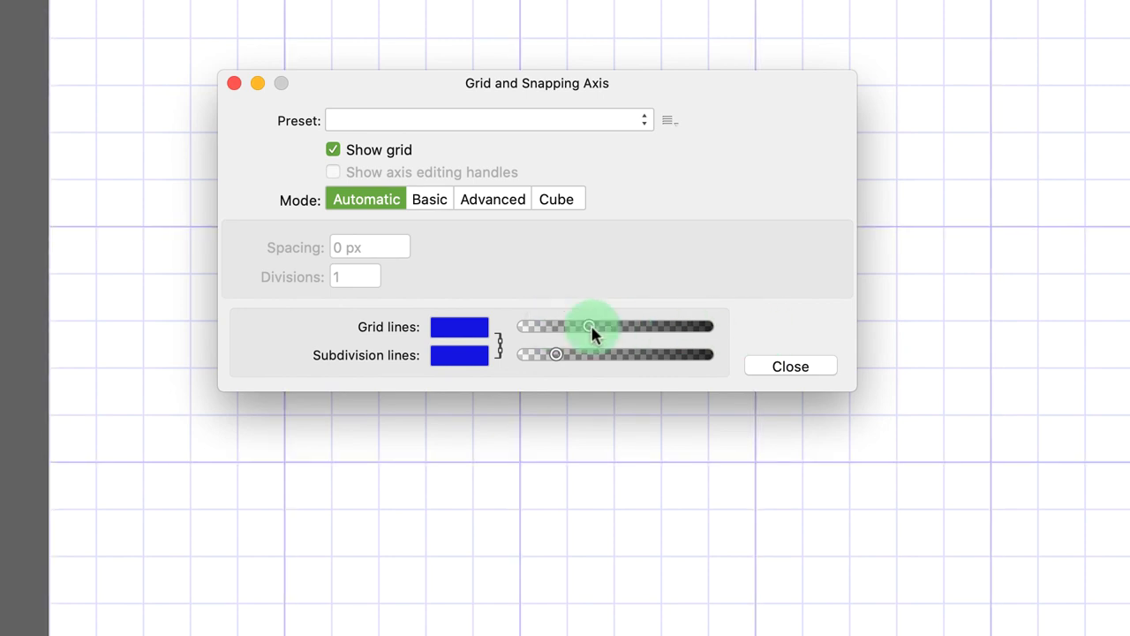
- Set the grid lines to a grey from the Greys swatches and close the dialog
click(459, 328)
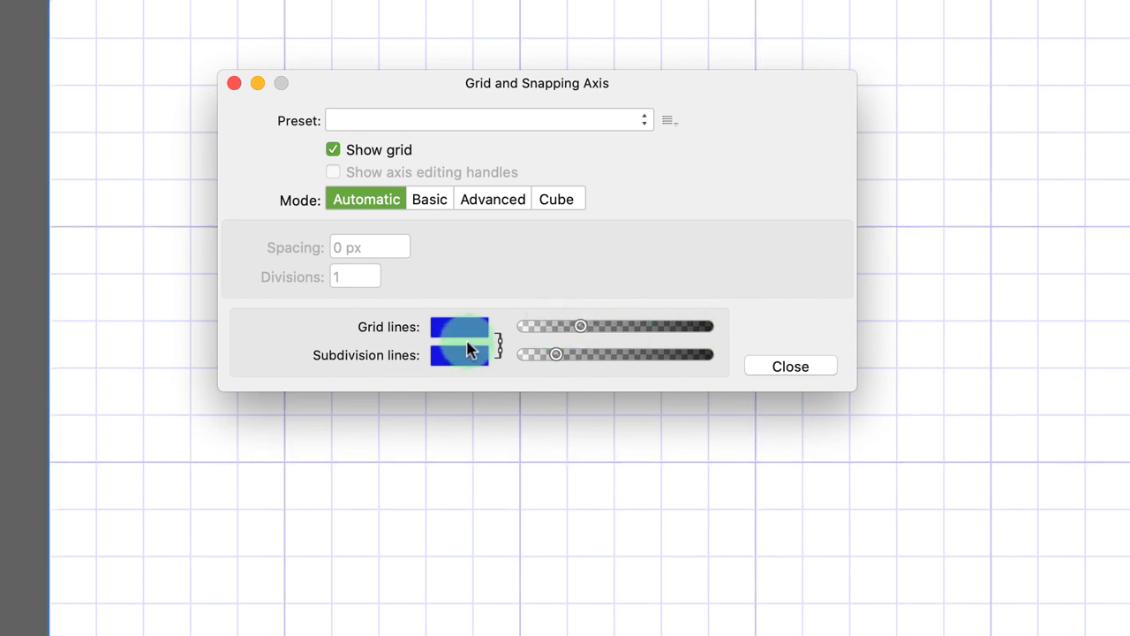
click(553, 360)
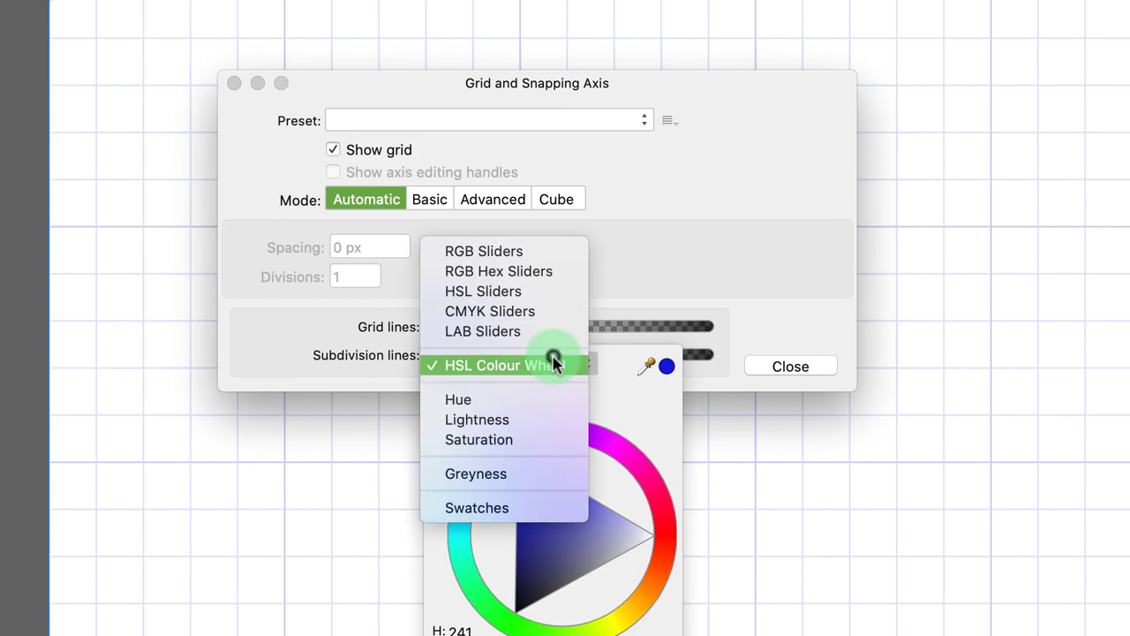
click(522, 473)
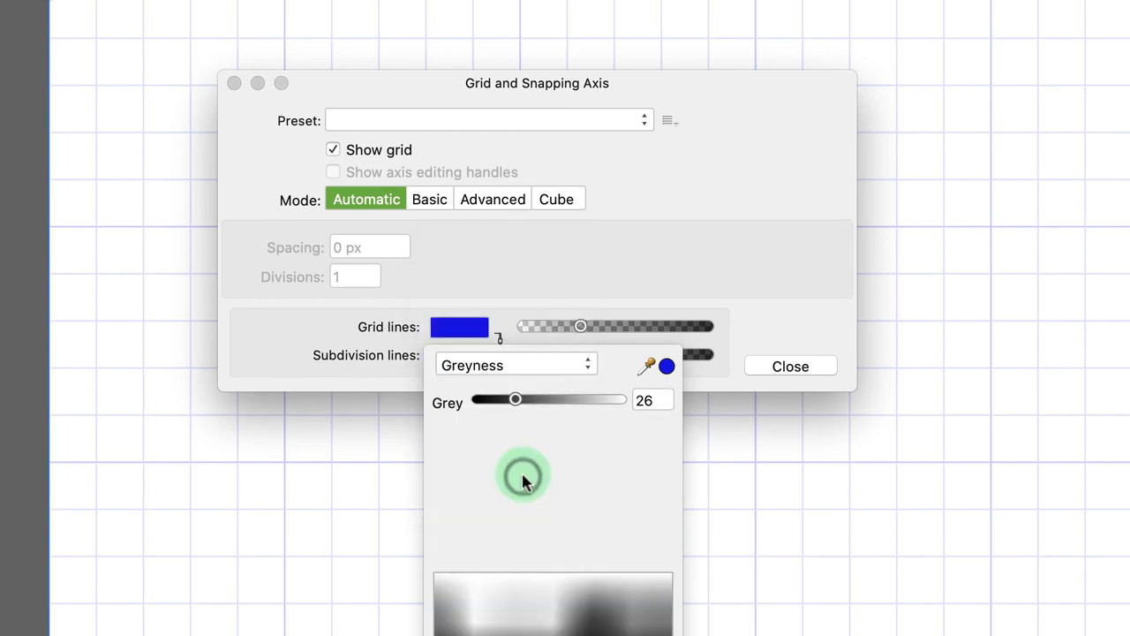
click(593, 371)
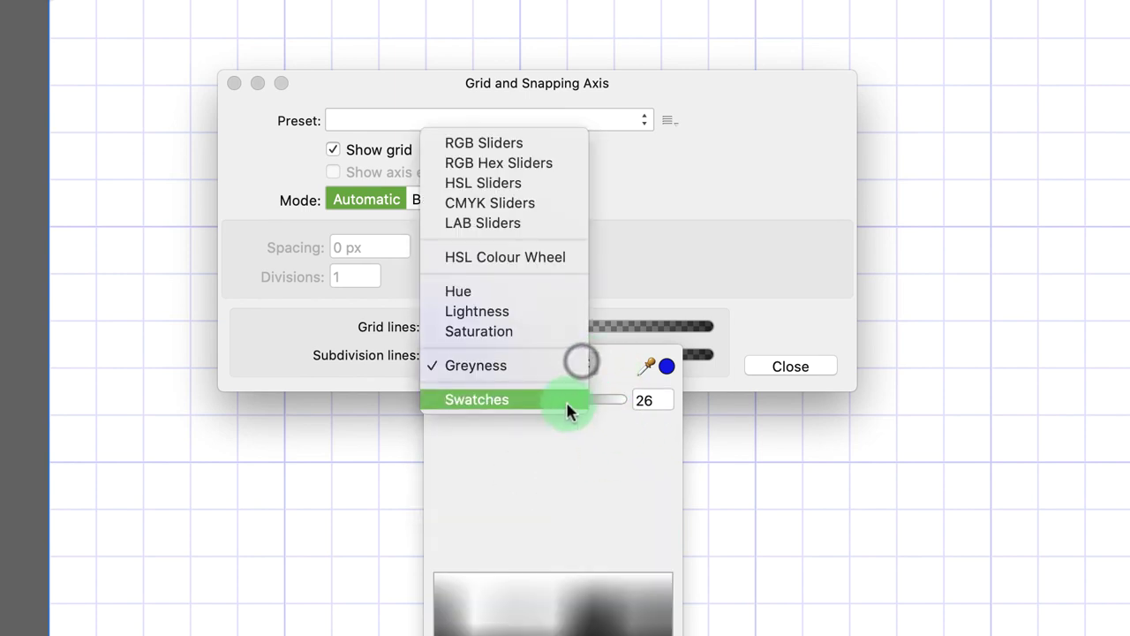
click(570, 402)
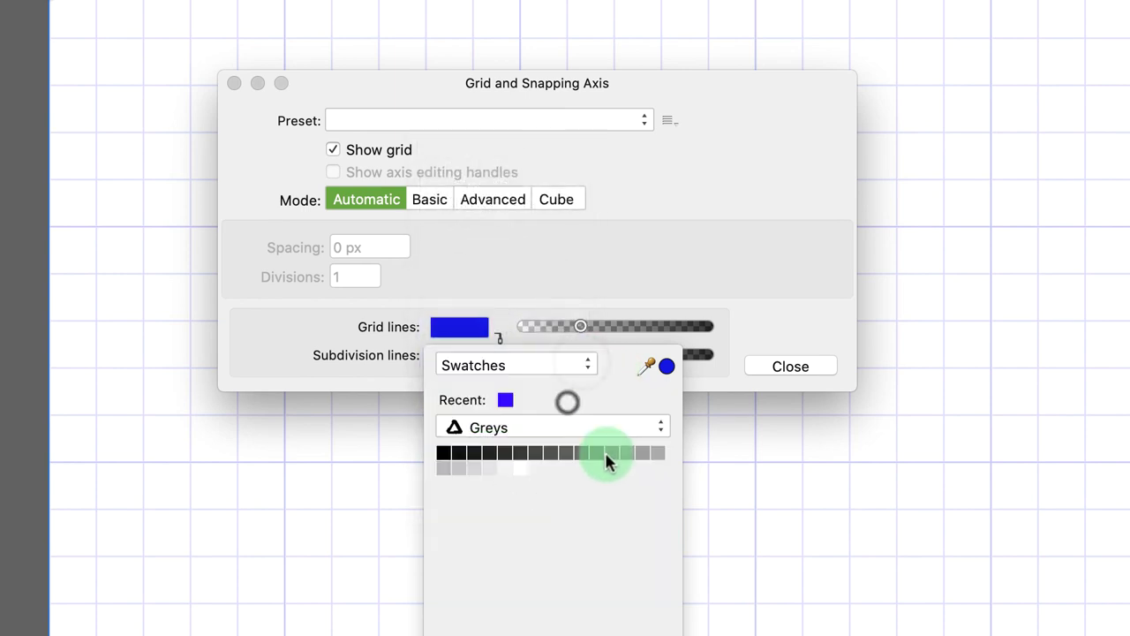
click(444, 468)
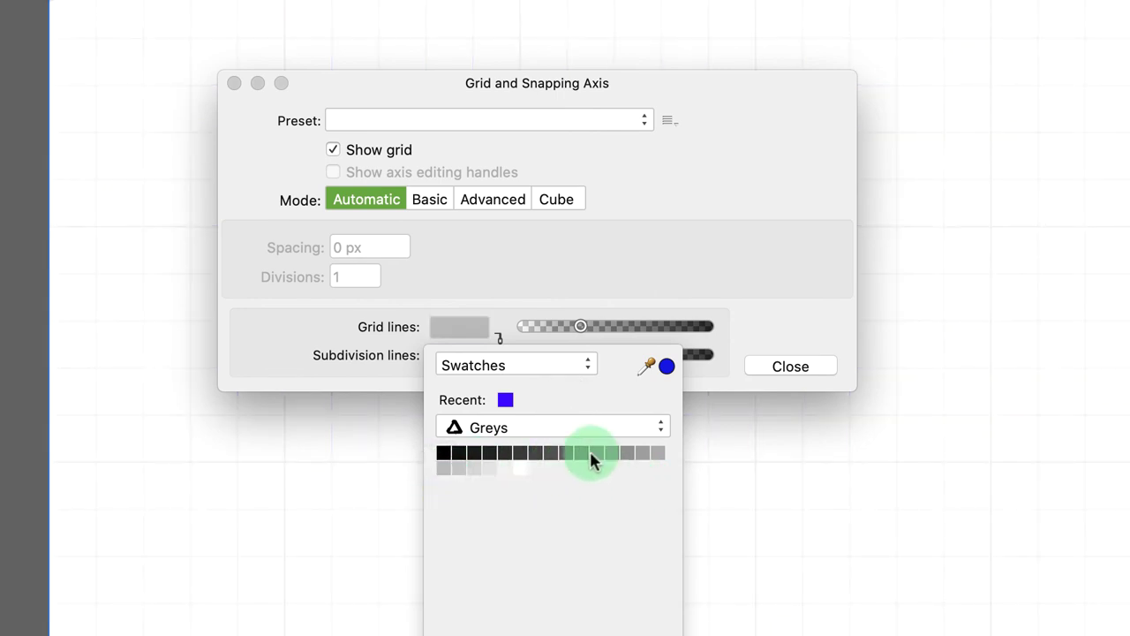
click(642, 453)
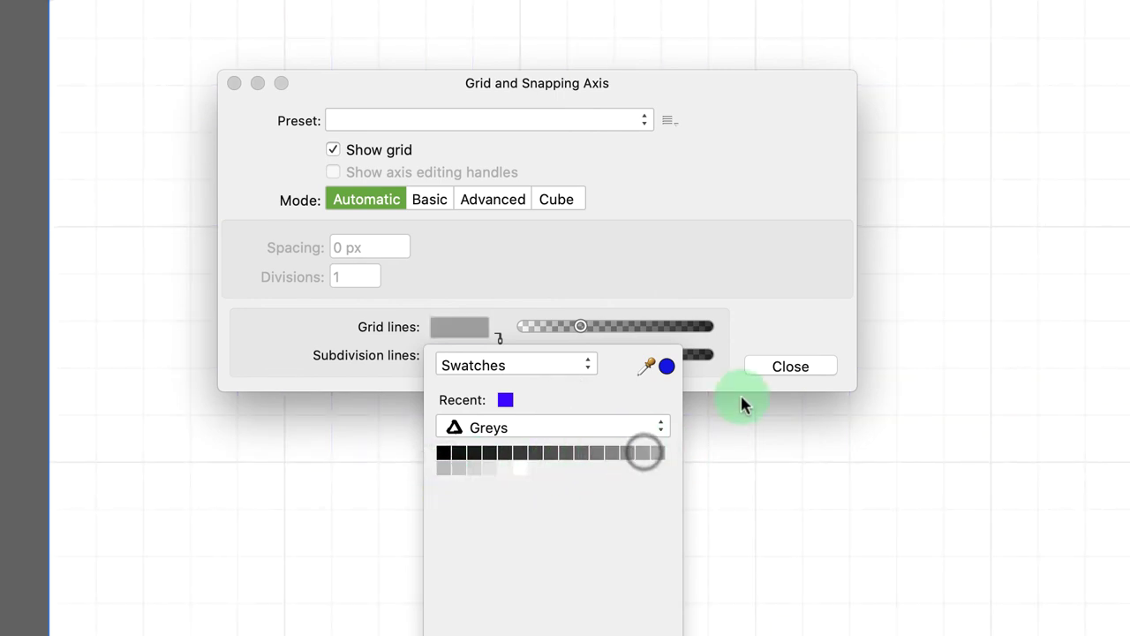
click(752, 305)
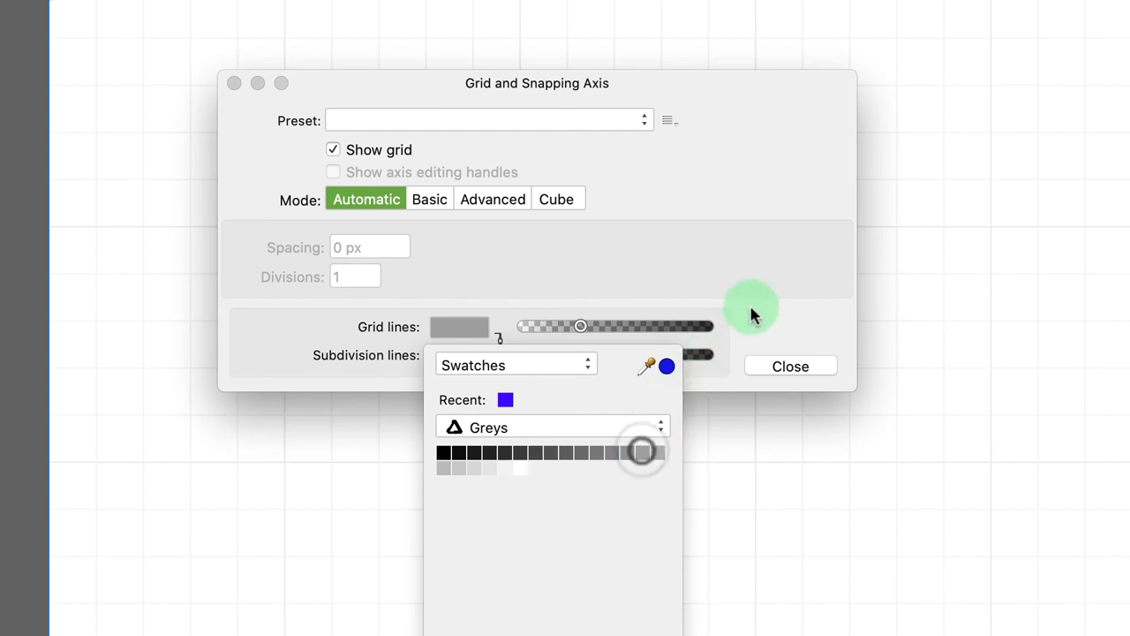
click(789, 368)
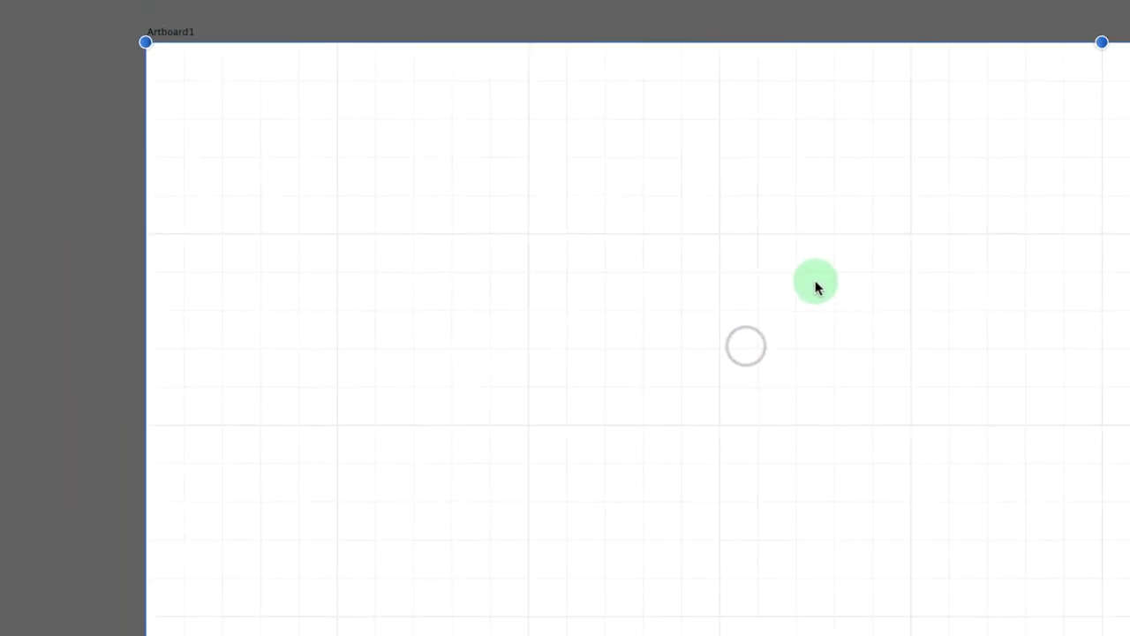